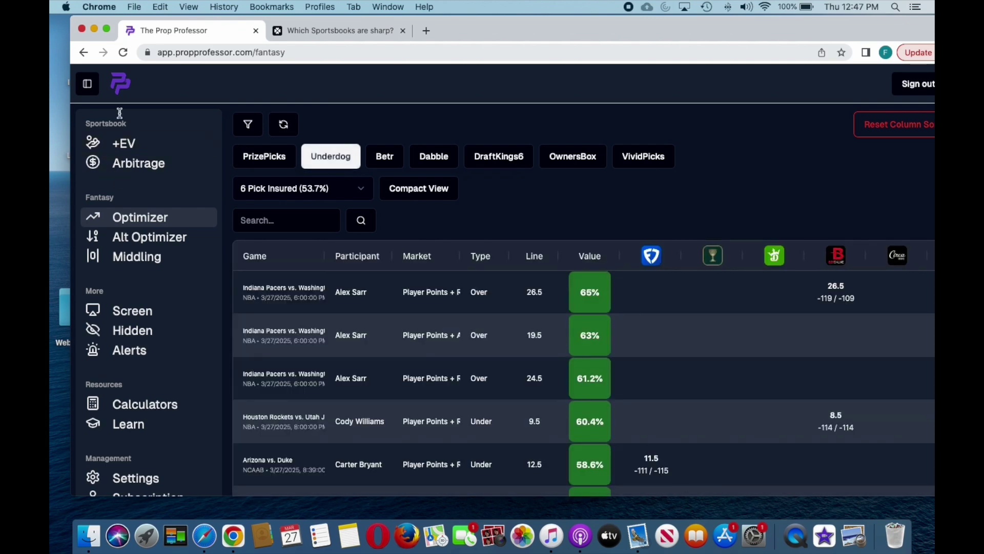
Step: Collapse the navigation sidebar and switch the fantasy optimizer table to Compact View
{"action": "left_click", "coordinate": [88, 88]}
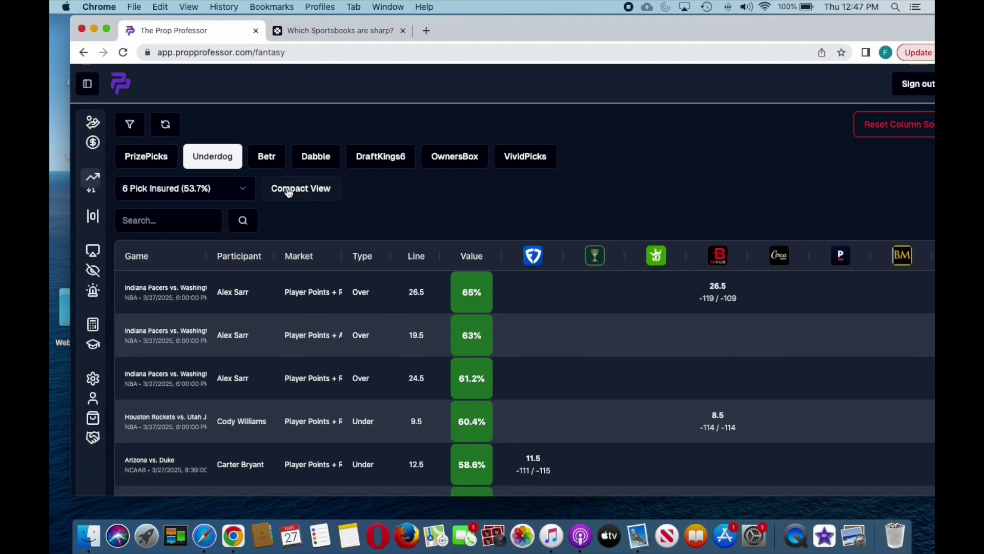
{"action": "left_click", "coordinate": [288, 190]}
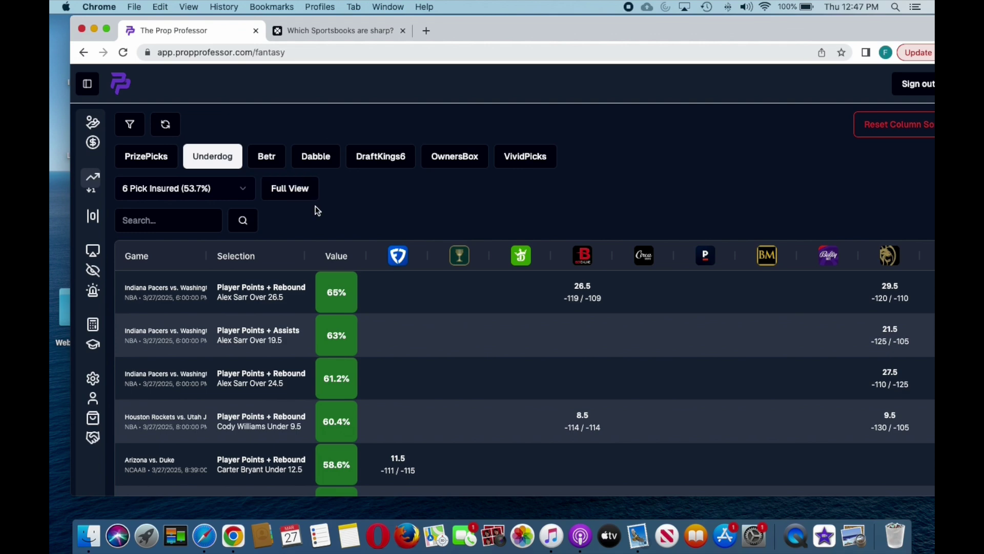
Step: In the fantasy optimizer's basic filter settings, limit the leagues to MLB and NBA only and save
{"action": "left_click", "coordinate": [130, 127]}
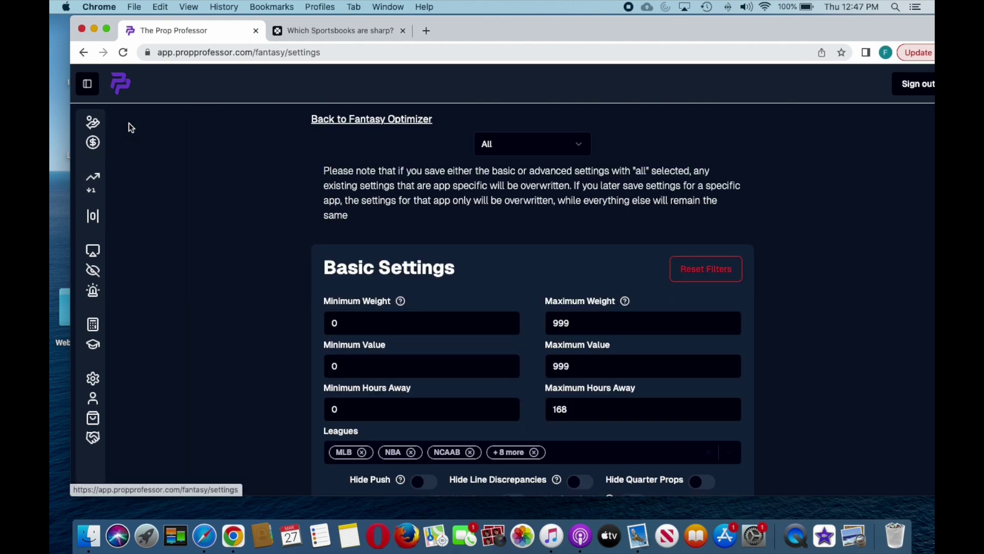
{"action": "left_click", "coordinate": [348, 456]}
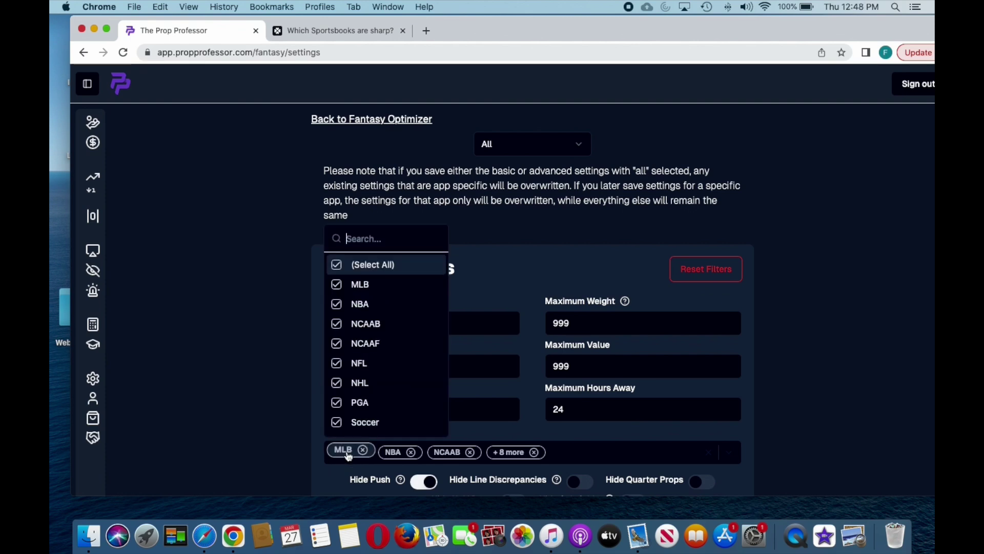
{"action": "left_click", "coordinate": [336, 267]}
{"action": "left_click", "coordinate": [336, 288]}
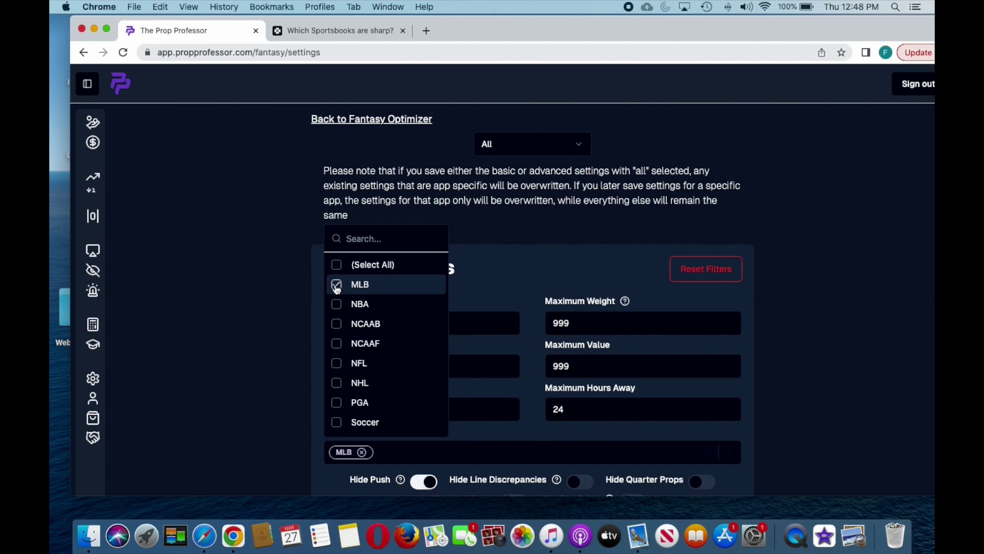
{"action": "left_click", "coordinate": [336, 306]}
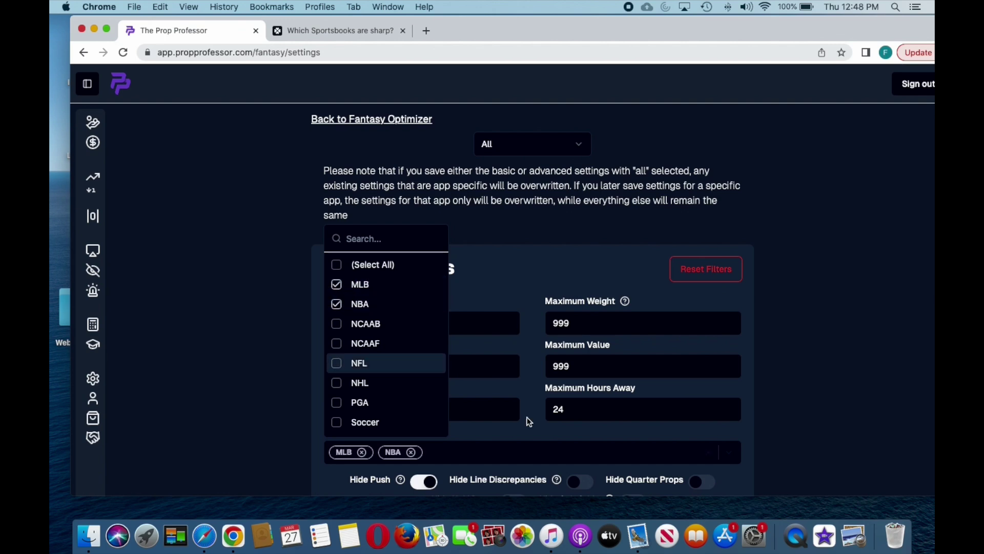
{"action": "scroll", "coordinate": [595, 441], "scroll_direction": "down", "scroll_amount": 5}
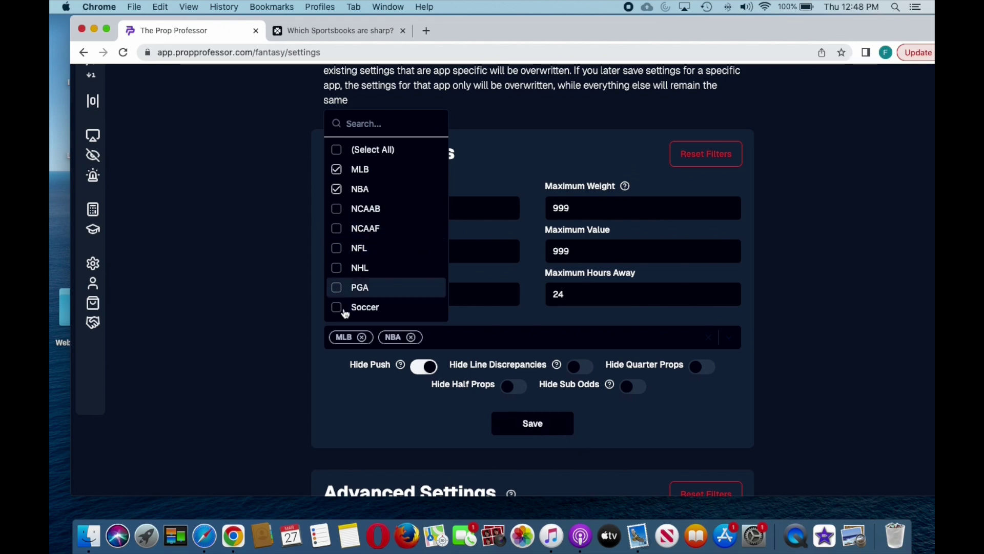
{"action": "scroll", "coordinate": [215, 158], "scroll_direction": "up", "scroll_amount": 5}
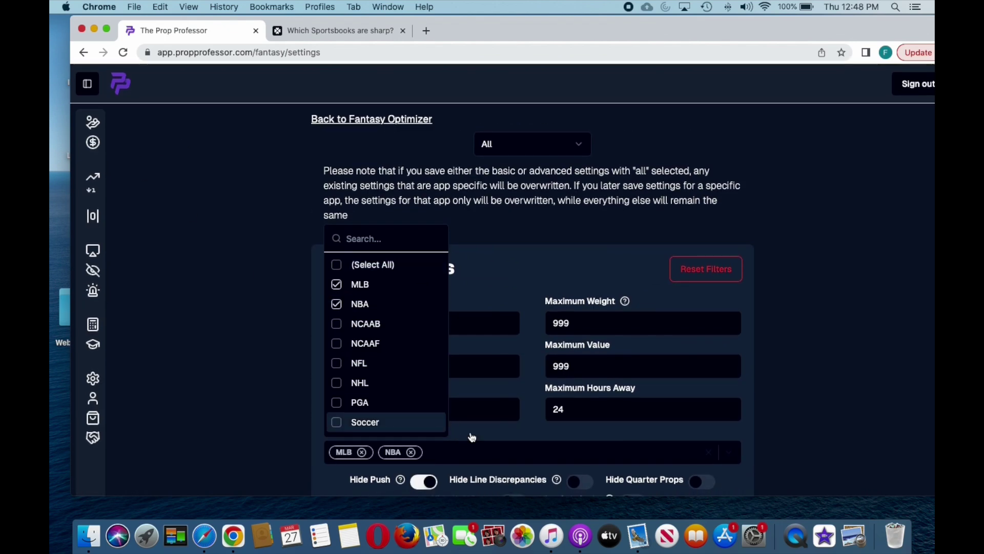
{"action": "scroll", "coordinate": [474, 431], "scroll_direction": "down", "scroll_amount": 7}
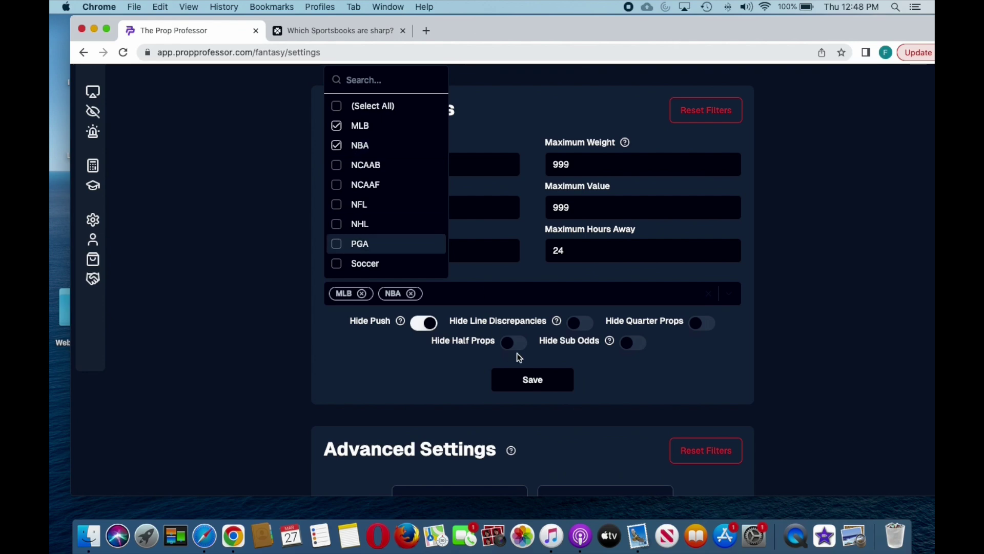
{"action": "left_click", "coordinate": [539, 382]}
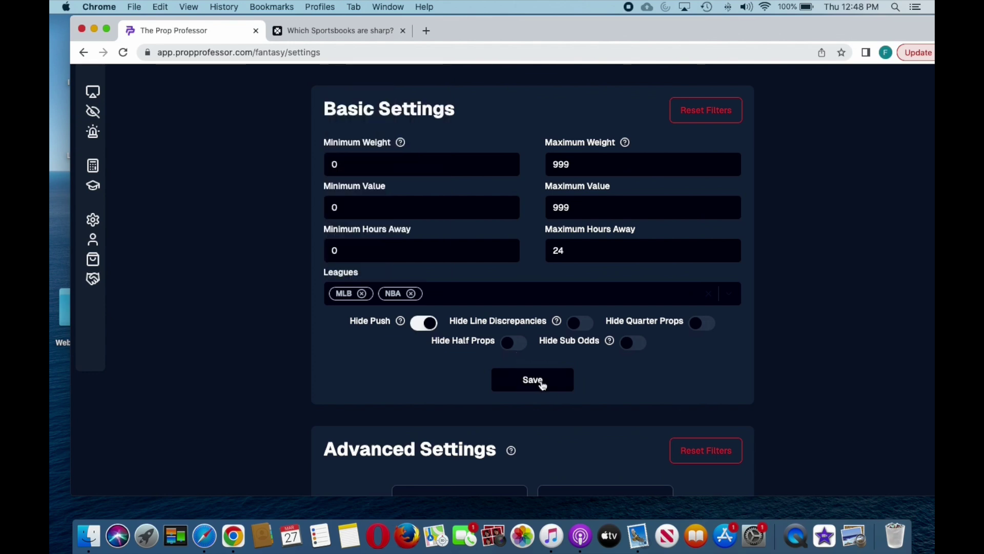
{"action": "left_click", "coordinate": [542, 385]}
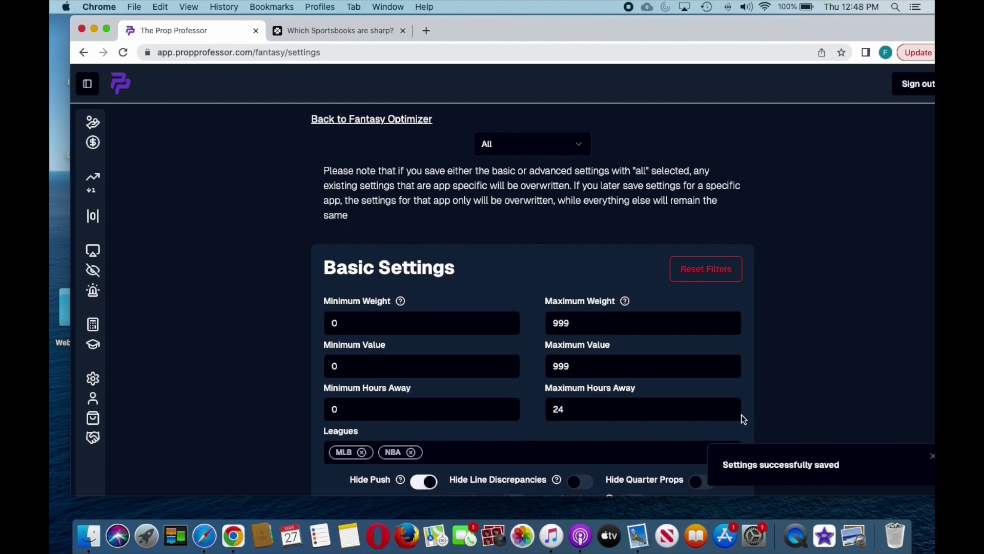
Step: Return to the Fantasy Optimizer and review the Underdog props with the entry type set to 3 Pick Non-Insured
{"action": "left_click", "coordinate": [354, 123]}
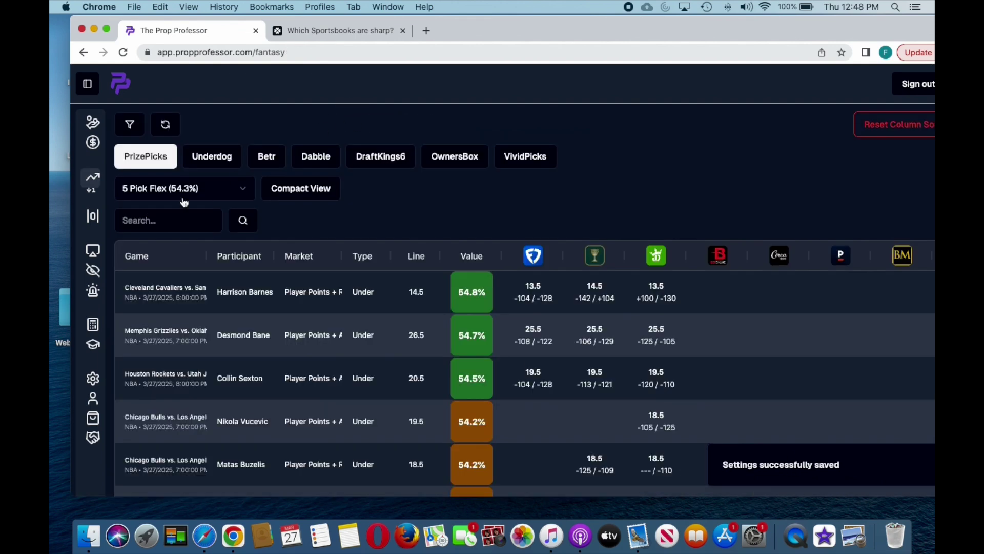
{"action": "left_click", "coordinate": [209, 163]}
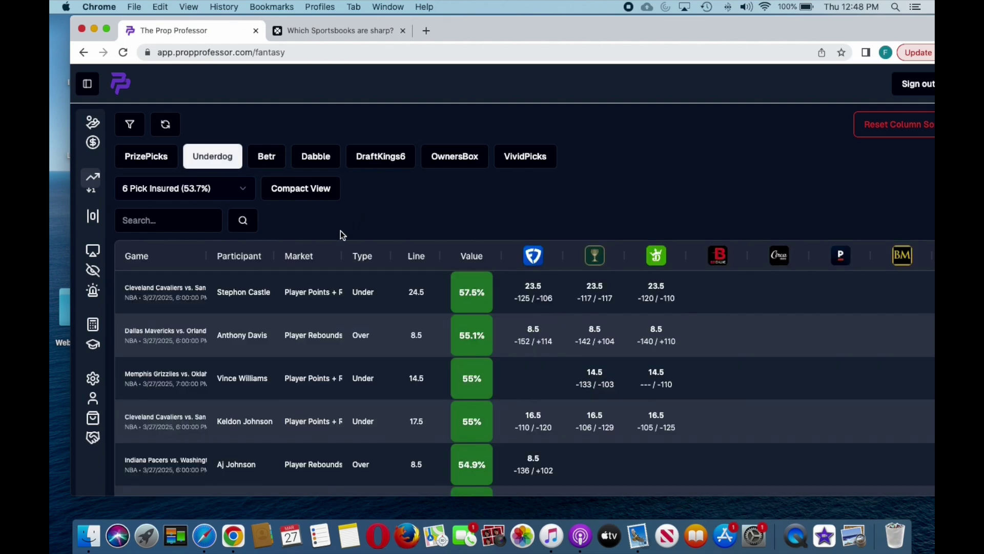
{"action": "left_click", "coordinate": [217, 193]}
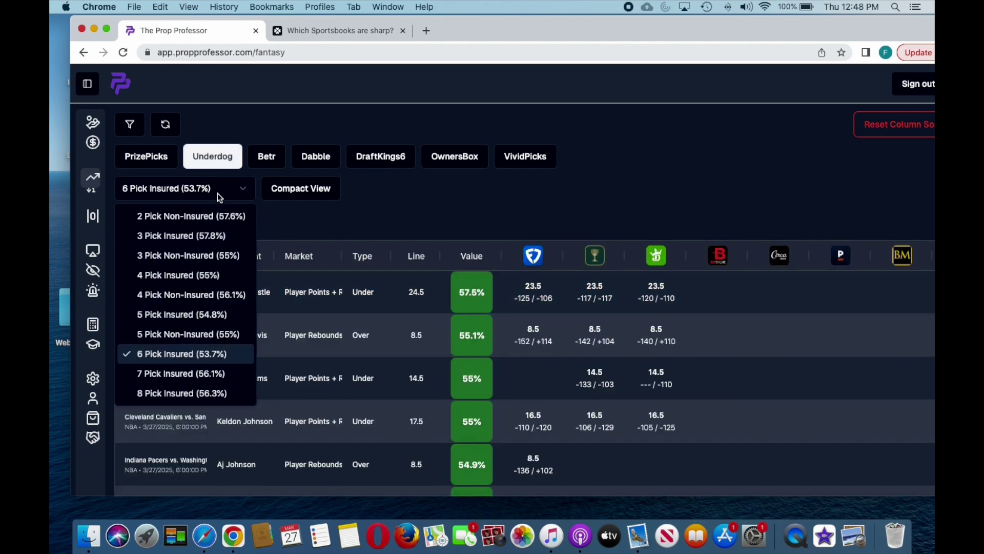
{"action": "left_click", "coordinate": [171, 260]}
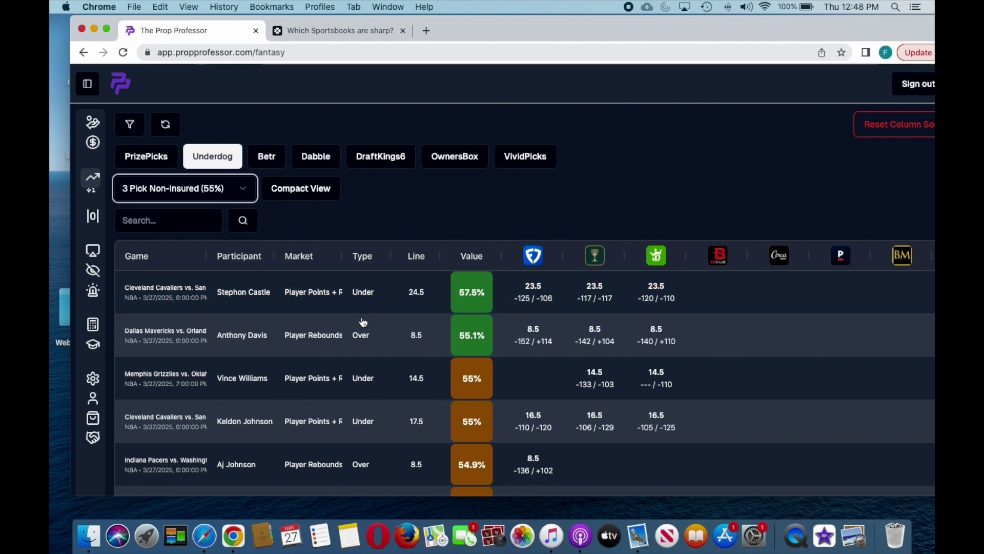
{"action": "scroll", "coordinate": [221, 308], "scroll_direction": "down", "scroll_amount": 1}
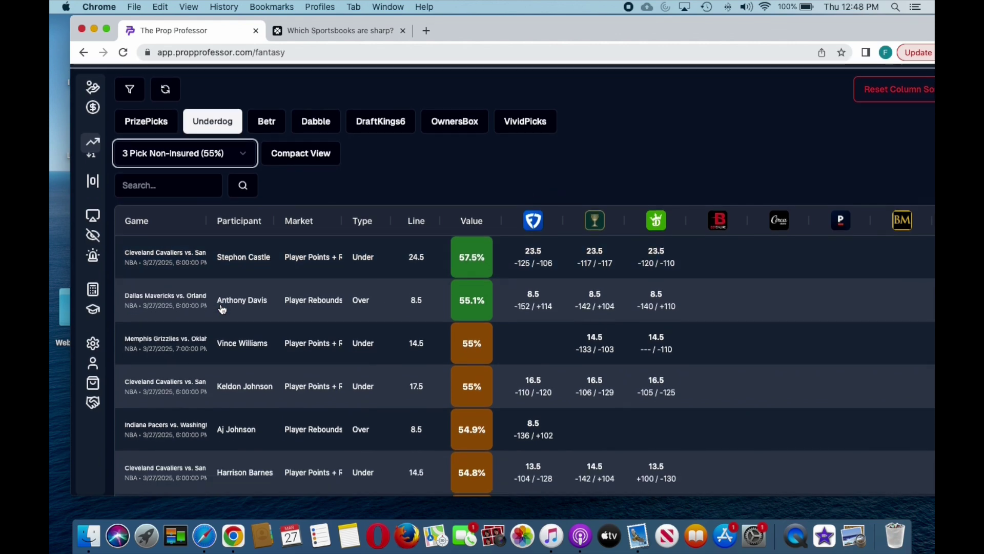
{"action": "scroll", "coordinate": [222, 308], "scroll_direction": "down", "scroll_amount": 3}
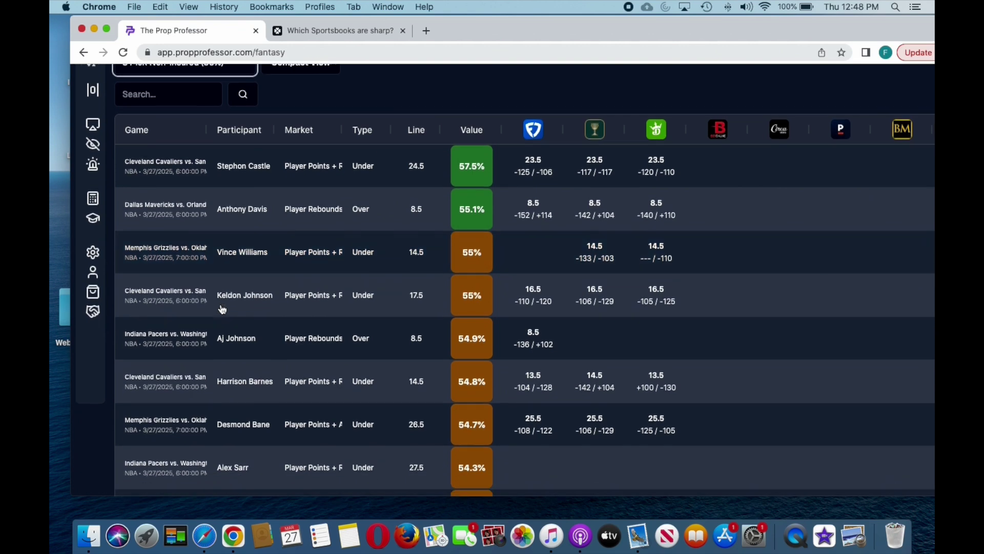
{"action": "scroll", "coordinate": [222, 308], "scroll_direction": "up", "scroll_amount": 5}
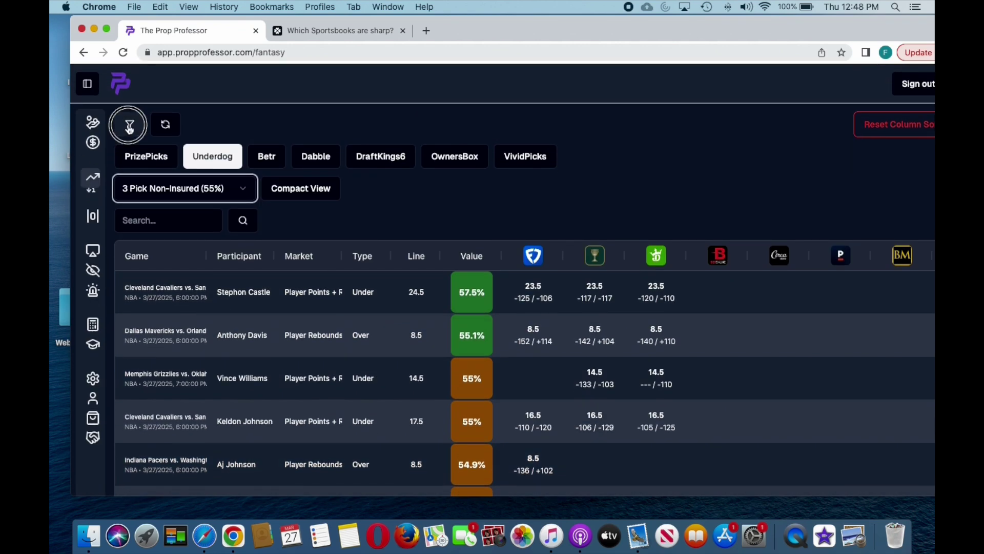
Step: Remove NBA from the leagues in the optimizer's basic filter settings and save
{"action": "left_click", "coordinate": [129, 126]}
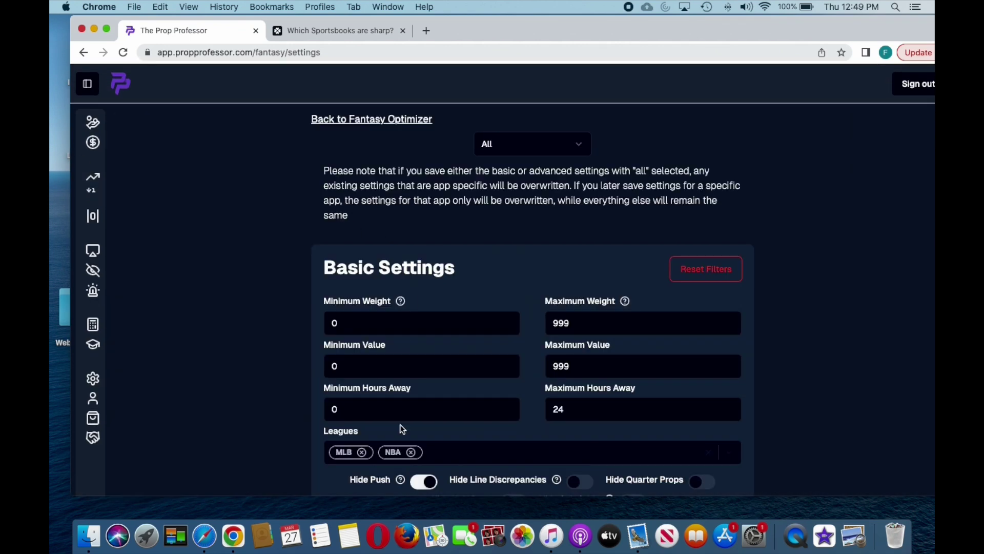
{"action": "left_click", "coordinate": [411, 452]}
{"action": "scroll", "coordinate": [399, 438], "scroll_direction": "down", "scroll_amount": 3}
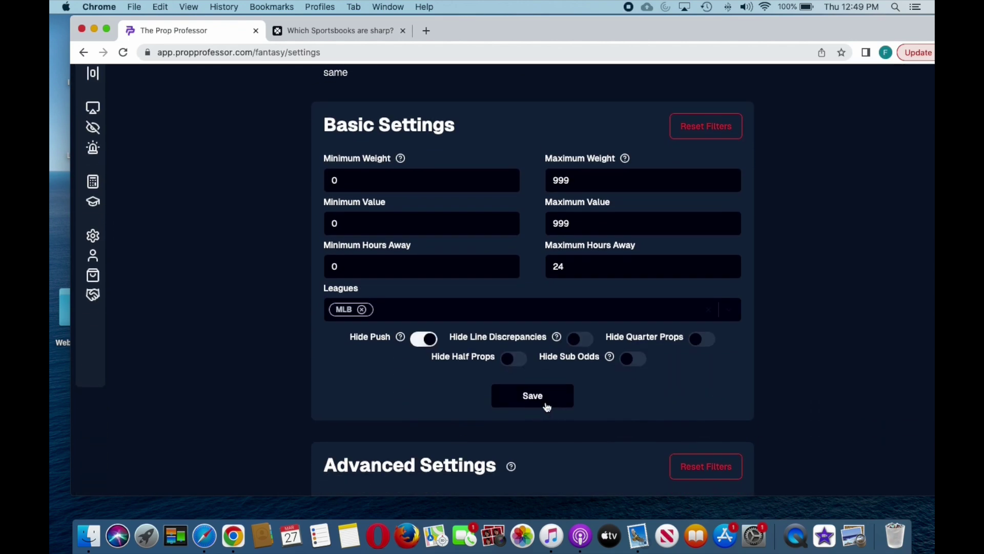
{"action": "left_click", "coordinate": [547, 406]}
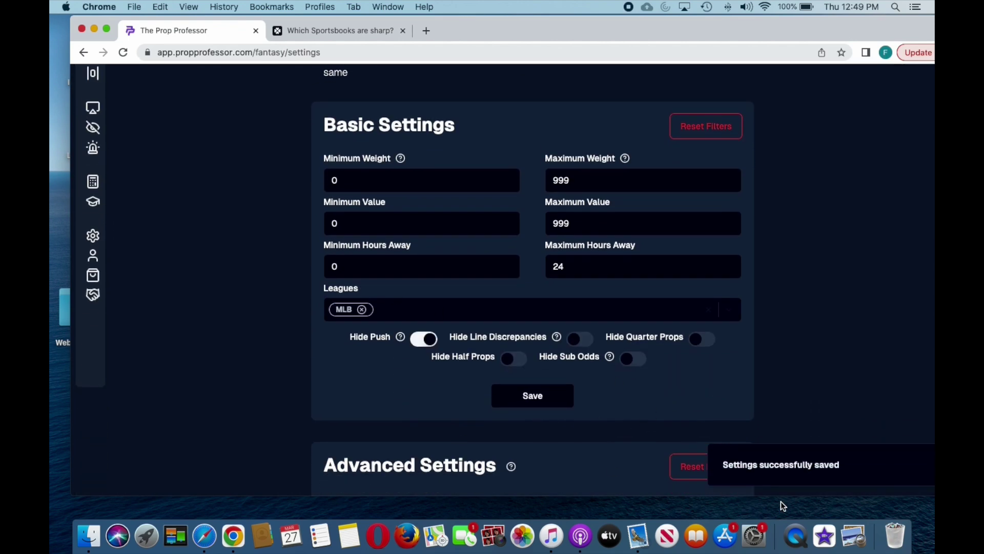
Step: Return to the Fantasy Optimizer and compare the MLB props on Underdog, Dabble, PrizePicks and OwnersBox, then check Underdog's entry types
{"action": "scroll", "coordinate": [235, 384], "scroll_direction": "up", "scroll_amount": 4}
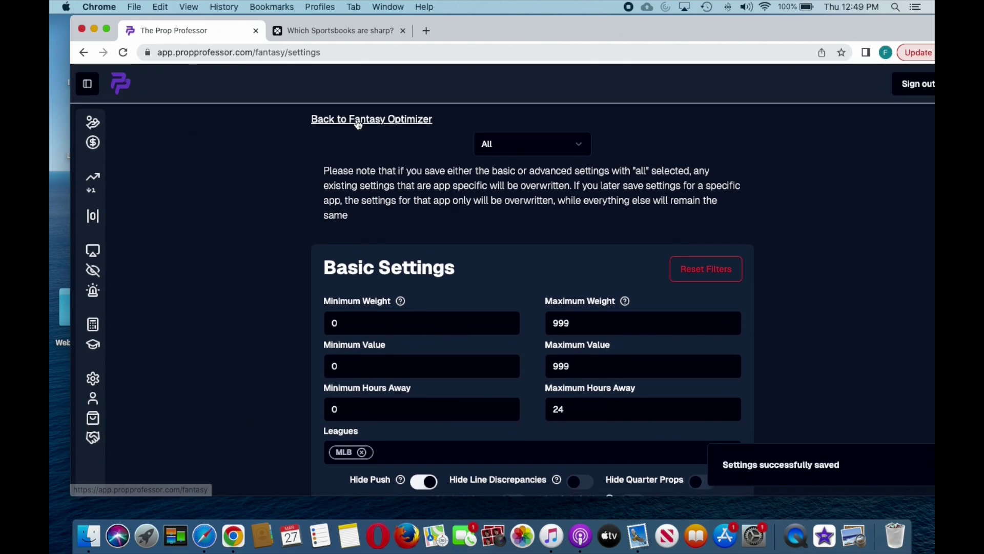
{"action": "left_click", "coordinate": [355, 119]}
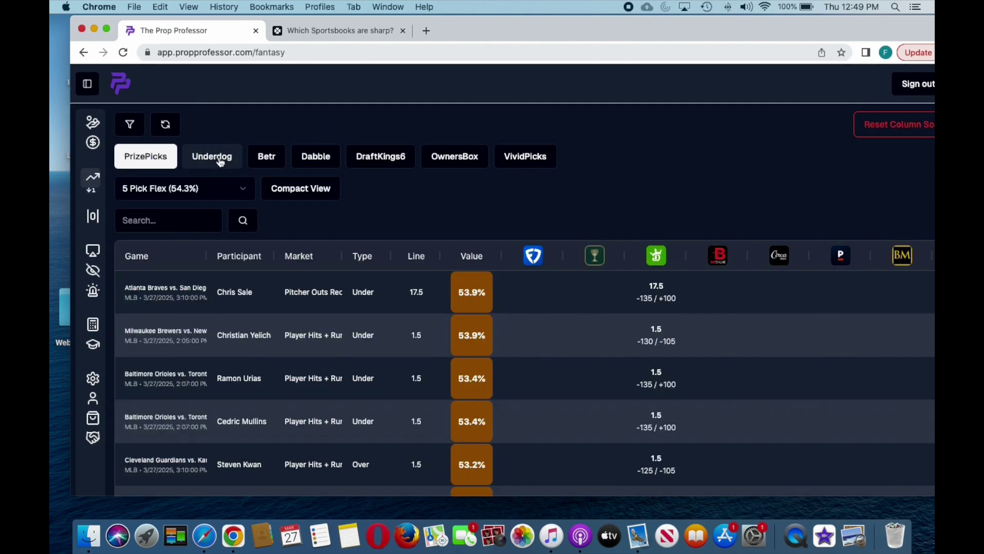
{"action": "left_click", "coordinate": [220, 162]}
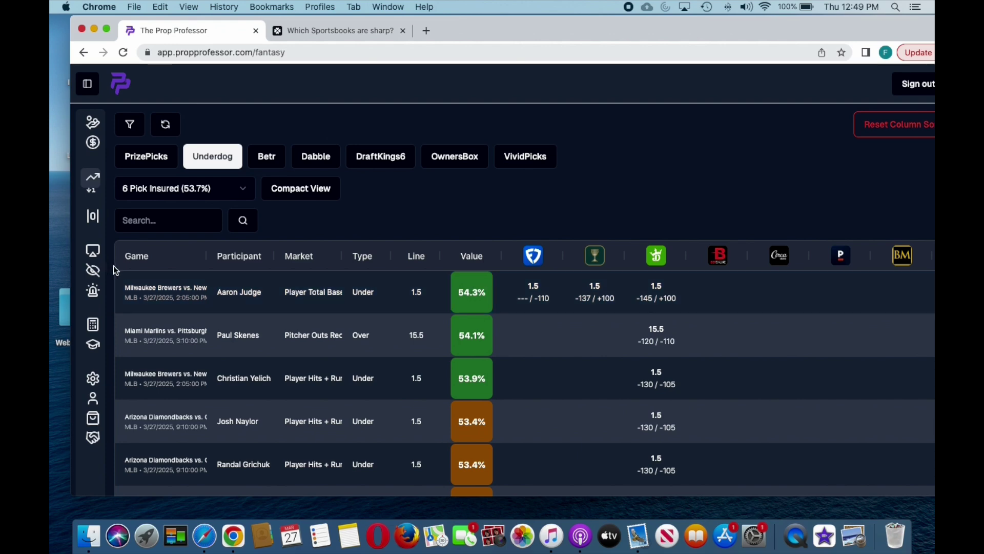
{"action": "left_click", "coordinate": [308, 163]}
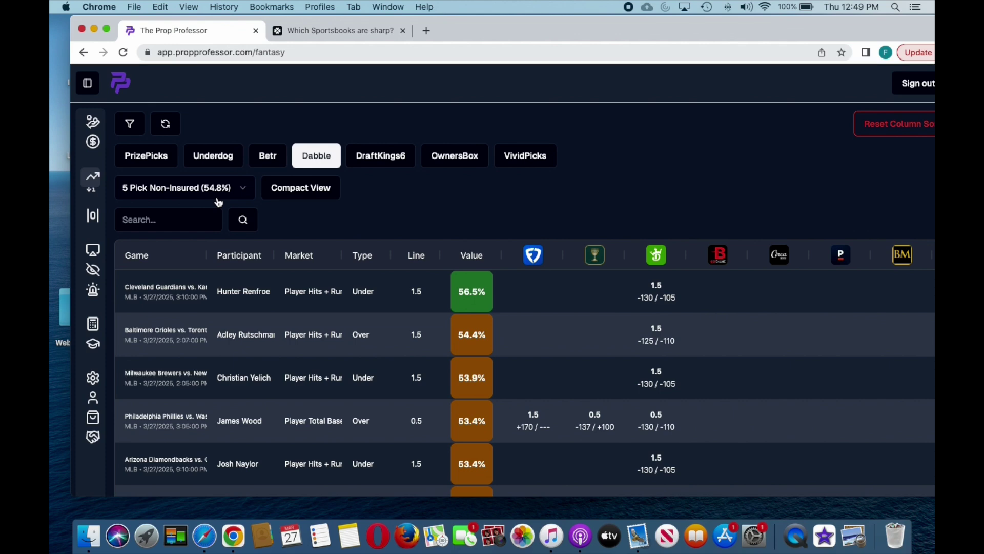
{"action": "left_click", "coordinate": [138, 155]}
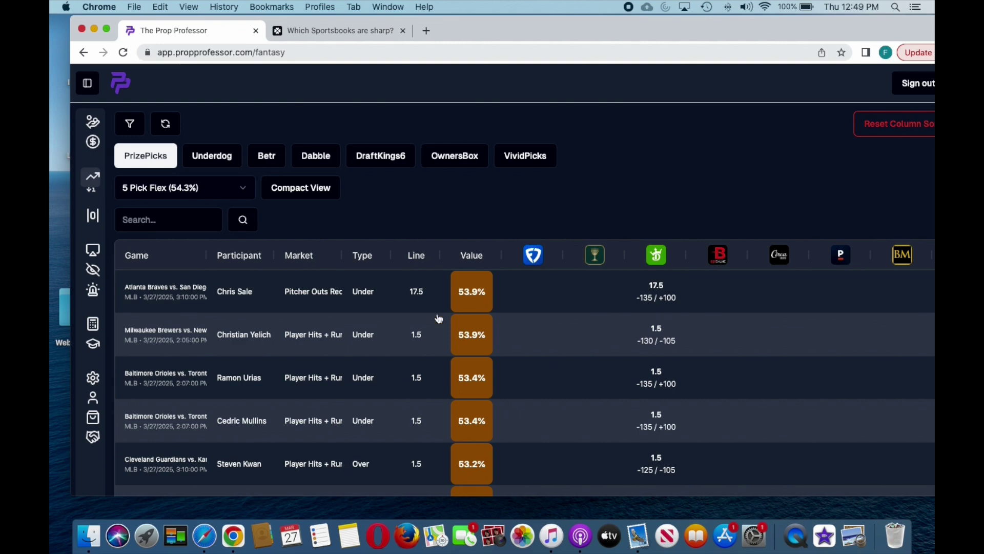
{"action": "left_click", "coordinate": [442, 165]}
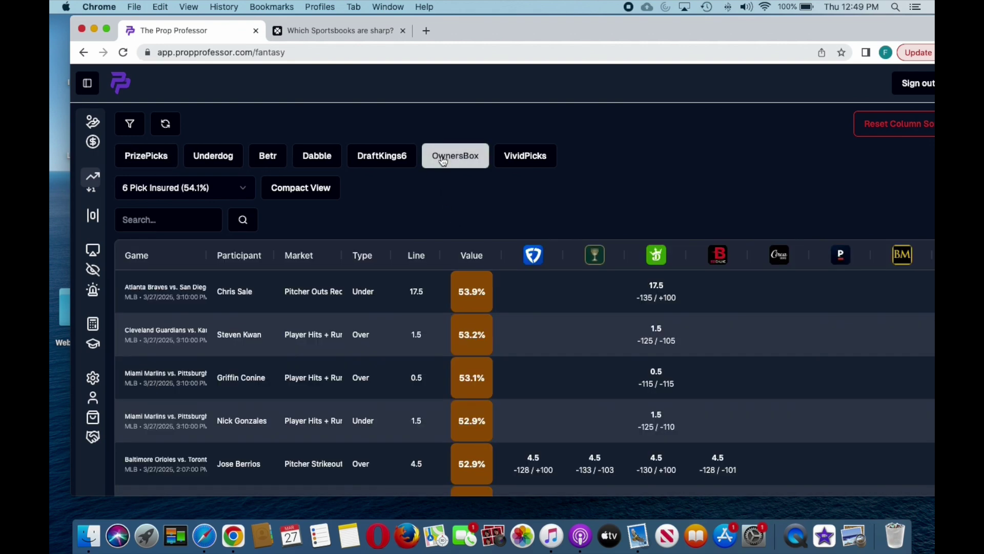
{"action": "left_click", "coordinate": [209, 163]}
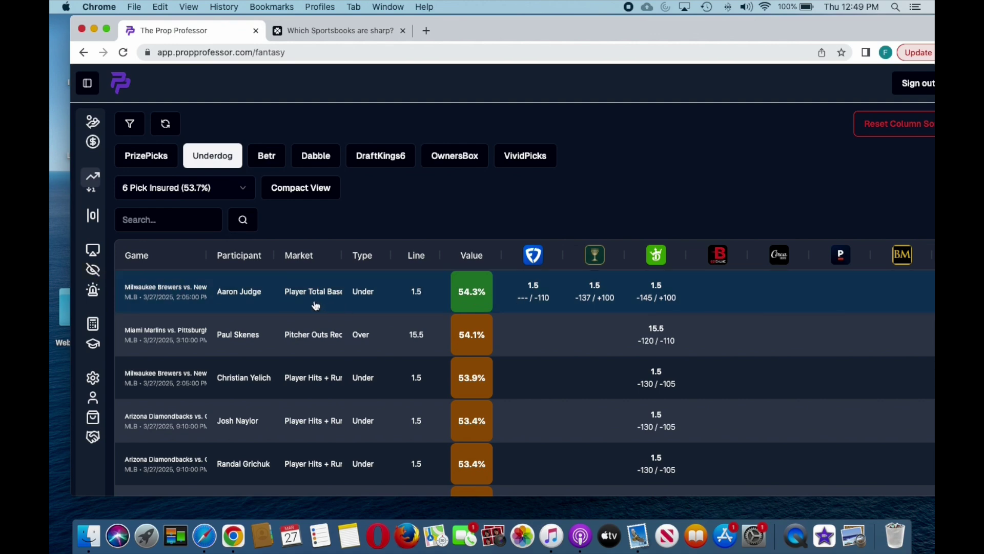
{"action": "left_click", "coordinate": [171, 191]}
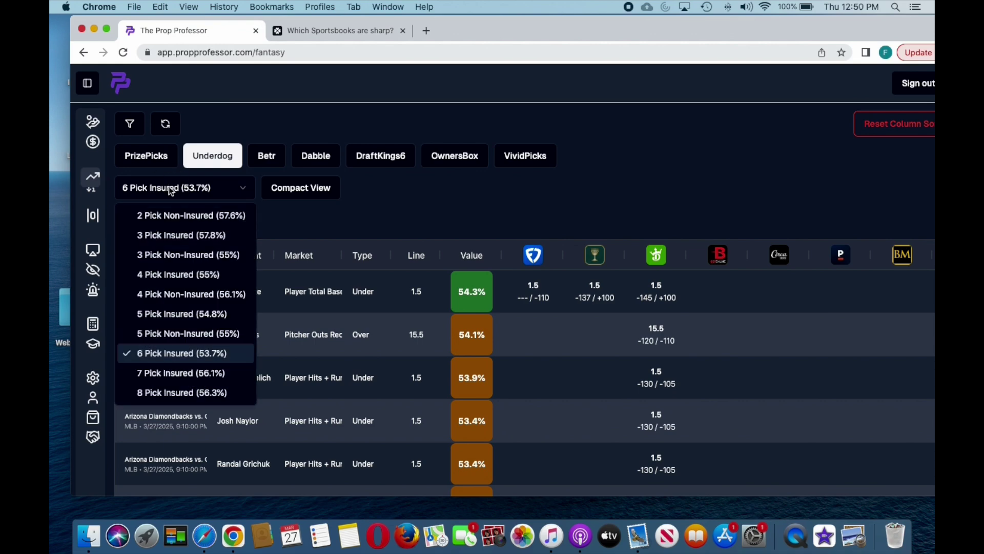
{"action": "left_click", "coordinate": [283, 126]}
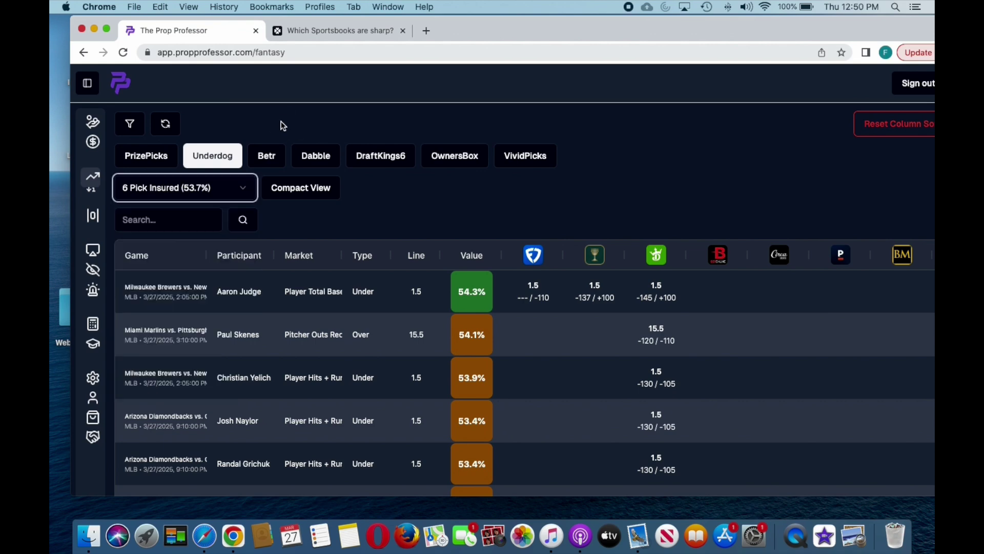
Step: Select all leagues in the optimizer's basic filter settings and save
{"action": "left_click", "coordinate": [127, 132]}
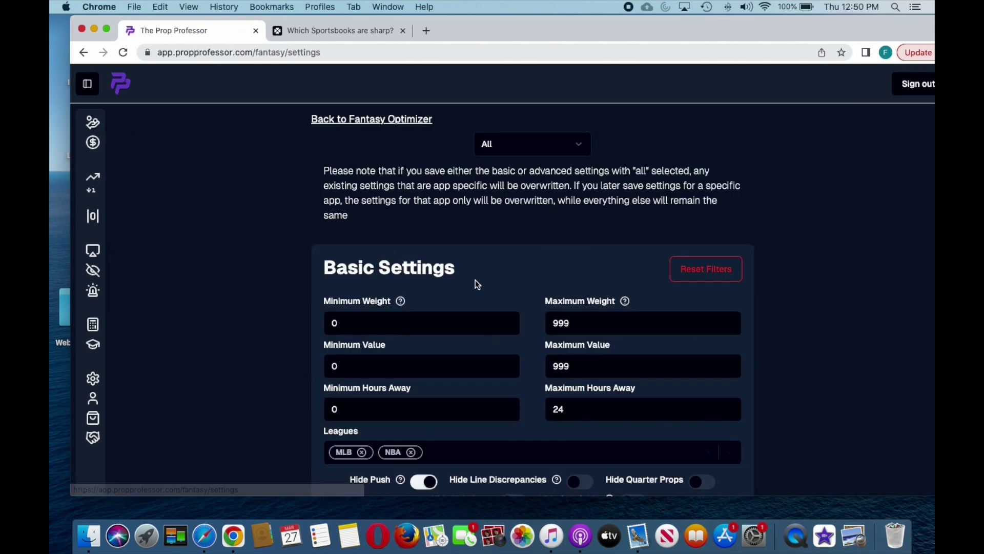
{"action": "left_click", "coordinate": [349, 454]}
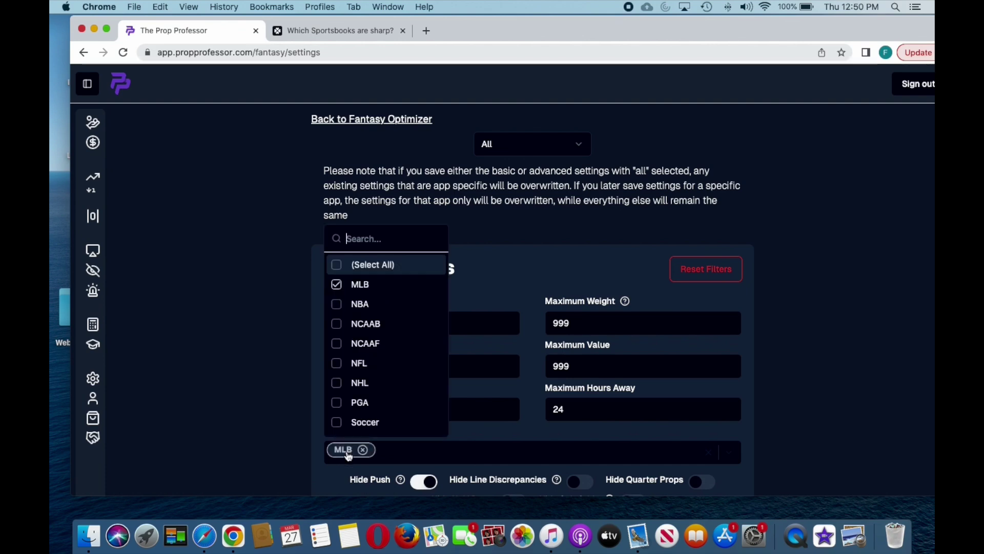
{"action": "left_click", "coordinate": [337, 265]}
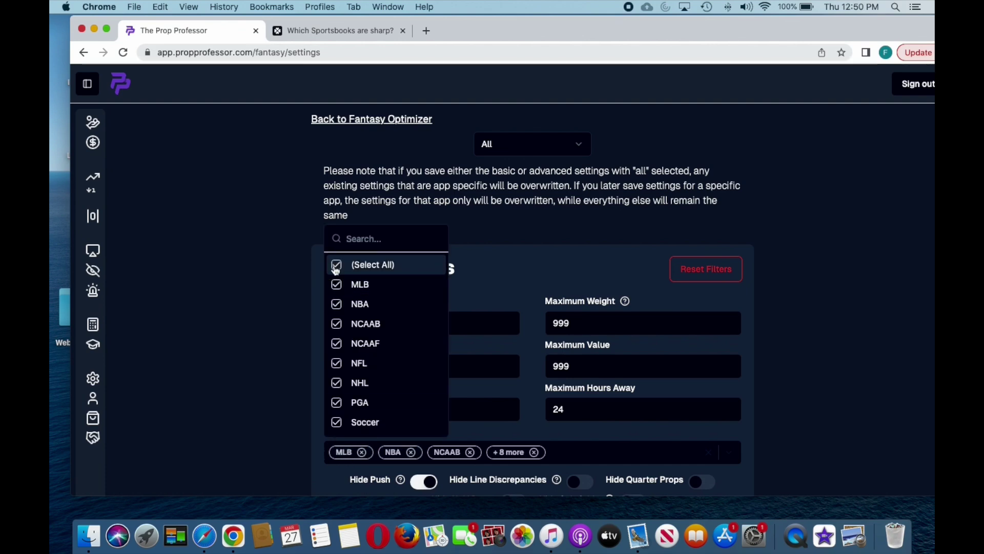
{"action": "left_click", "coordinate": [536, 269]}
{"action": "scroll", "coordinate": [554, 294], "scroll_direction": "down", "scroll_amount": 3}
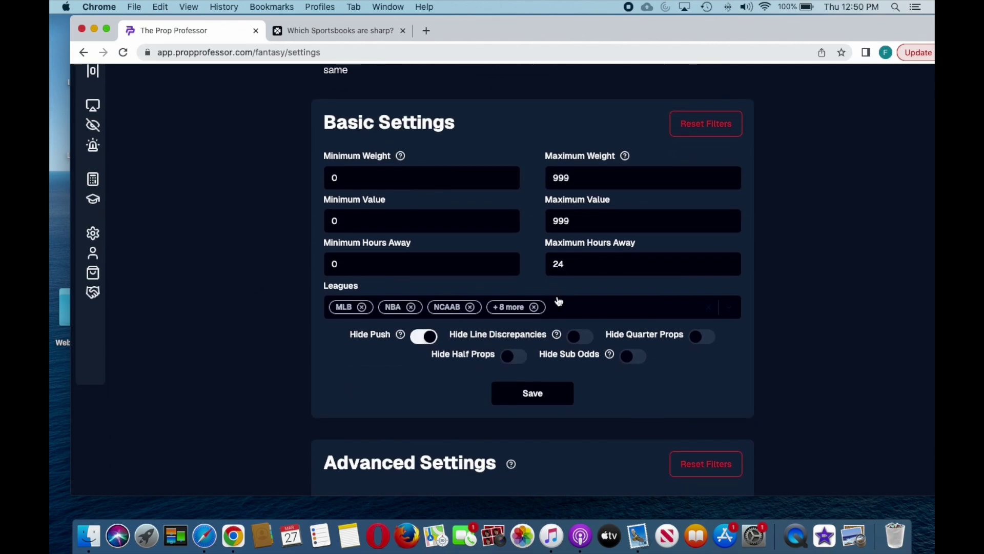
{"action": "left_click", "coordinate": [533, 399]}
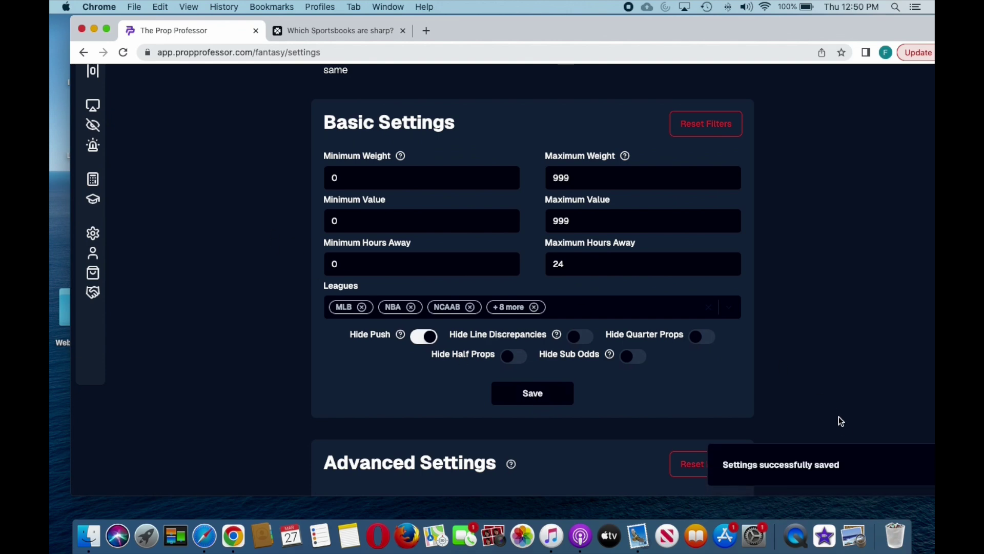
Step: Return to the Fantasy Optimizer and display the Underdog props in compact view
{"action": "scroll", "coordinate": [402, 312], "scroll_direction": "up", "scroll_amount": 3}
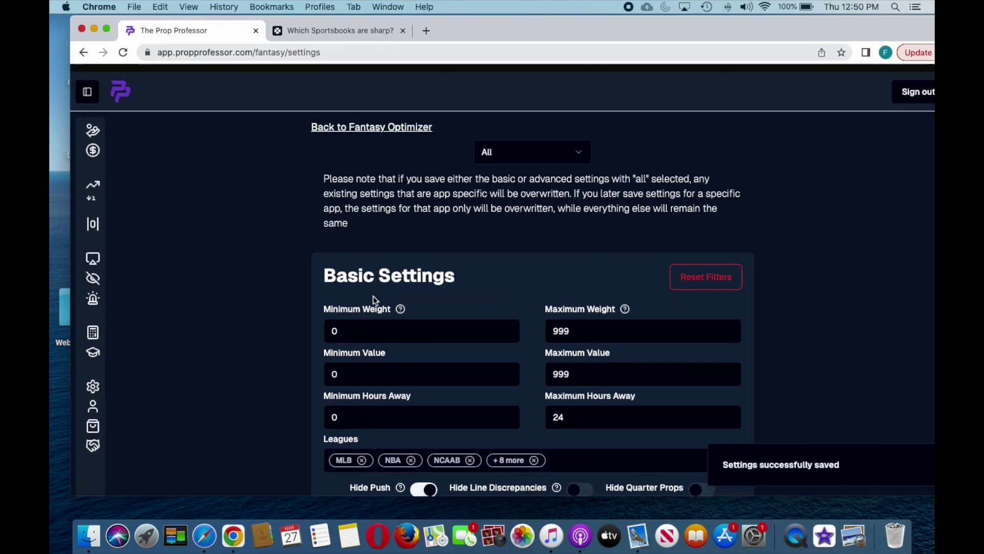
{"action": "left_click", "coordinate": [386, 121]}
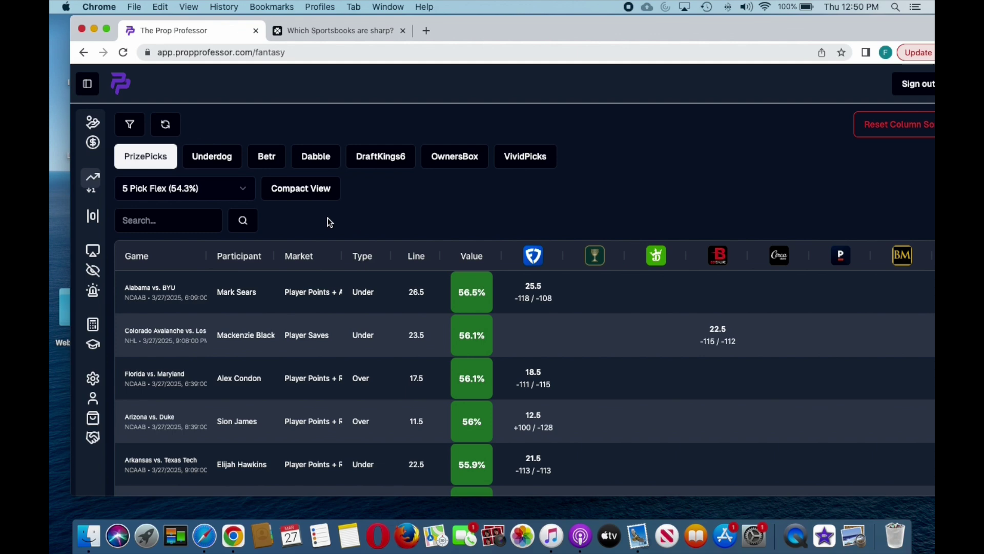
{"action": "left_click", "coordinate": [223, 165]}
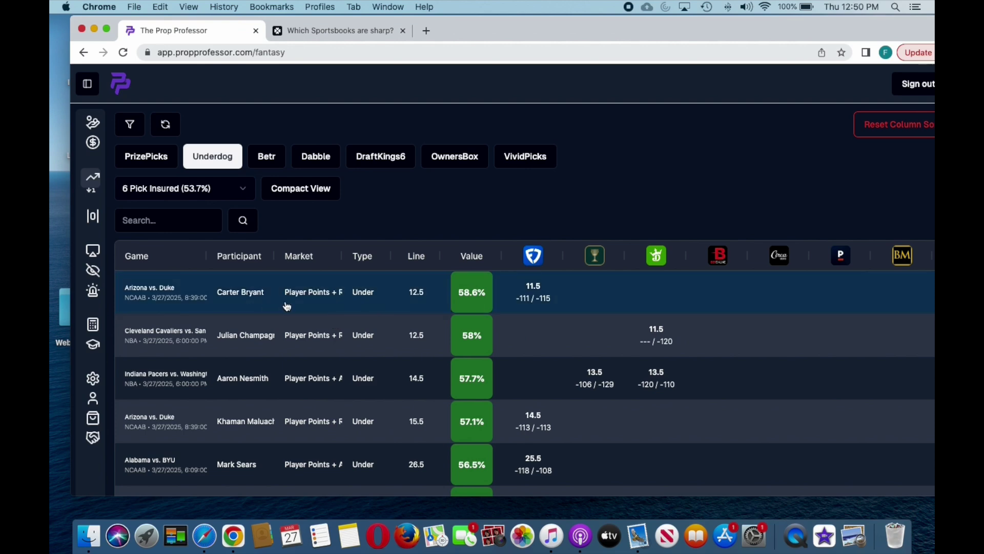
{"action": "left_click", "coordinate": [301, 200]}
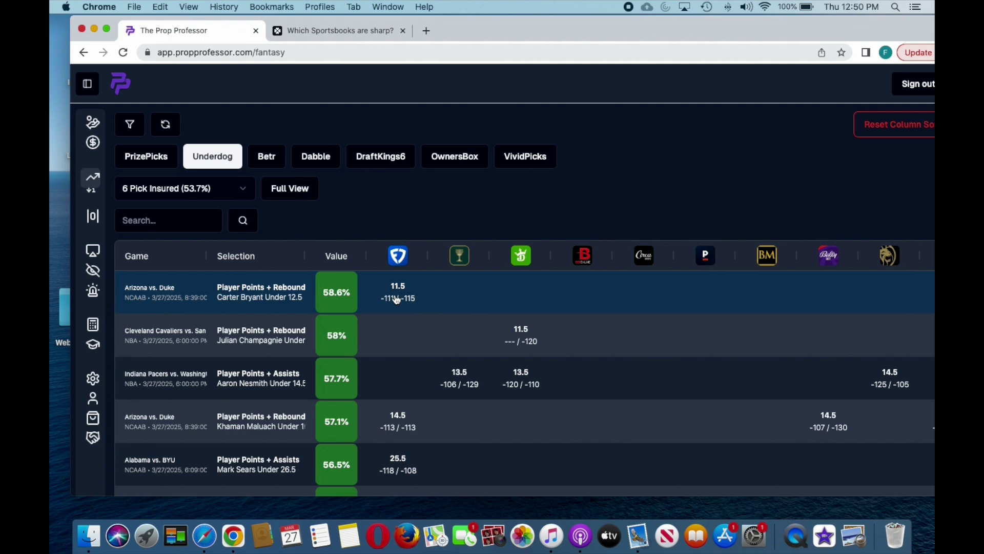
Step: Compare the sportsbook odds for Underdog's top Arizona vs. Duke prop and the Indiana Pacers Points + Assists Under 14.5 prop
{"action": "scroll", "coordinate": [397, 299], "scroll_direction": "right", "scroll_amount": 15}
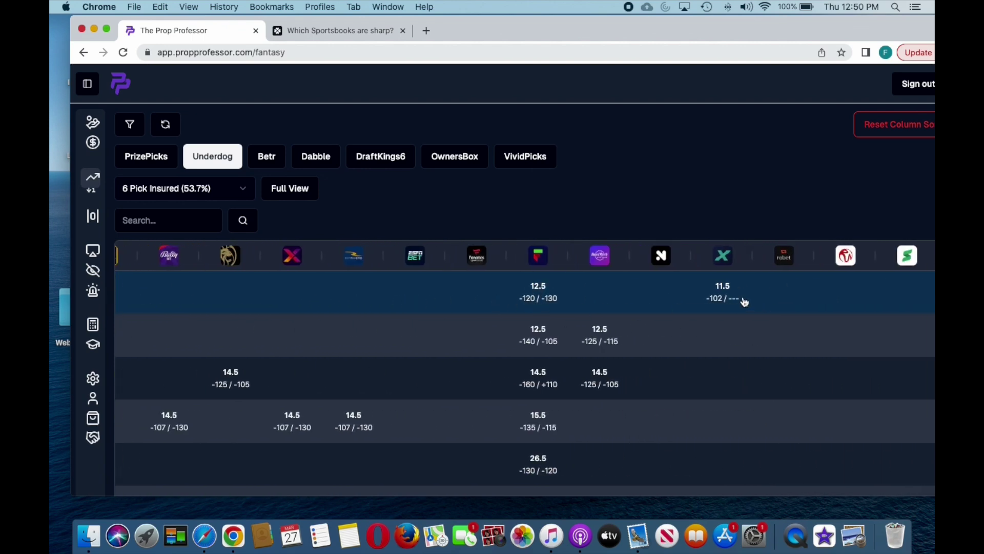
{"action": "scroll", "coordinate": [452, 311], "scroll_direction": "left", "scroll_amount": 5}
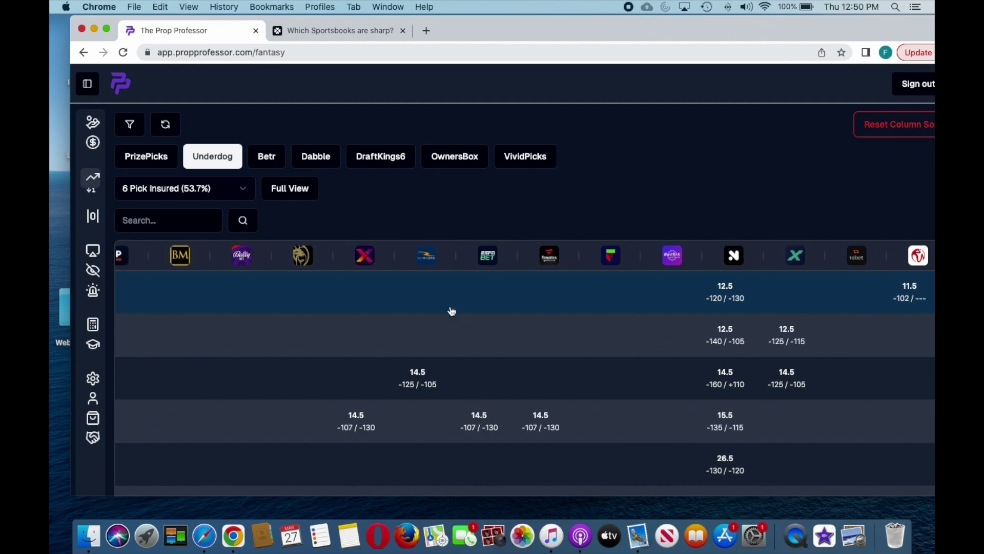
{"action": "scroll", "coordinate": [452, 311], "scroll_direction": "left", "scroll_amount": 15}
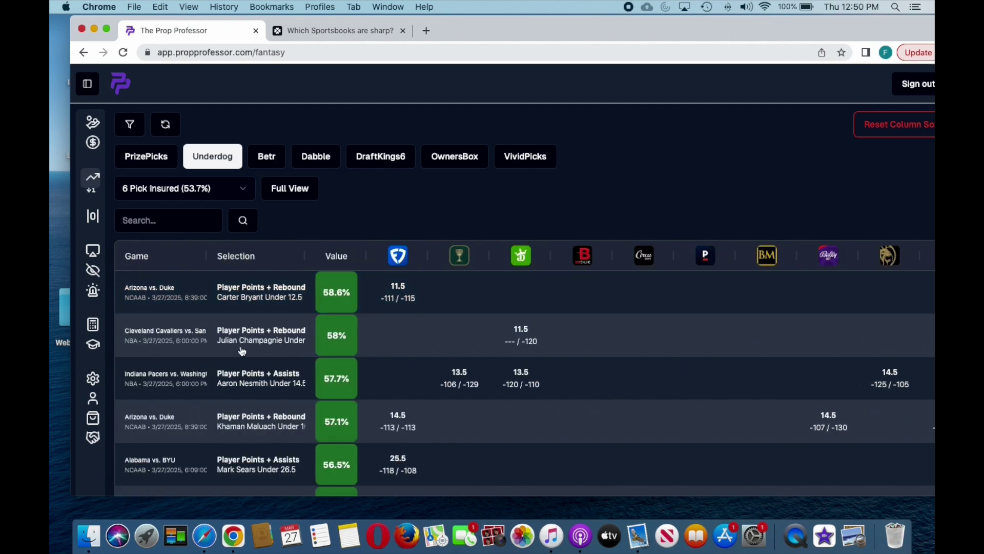
{"action": "left_click", "coordinate": [242, 380]}
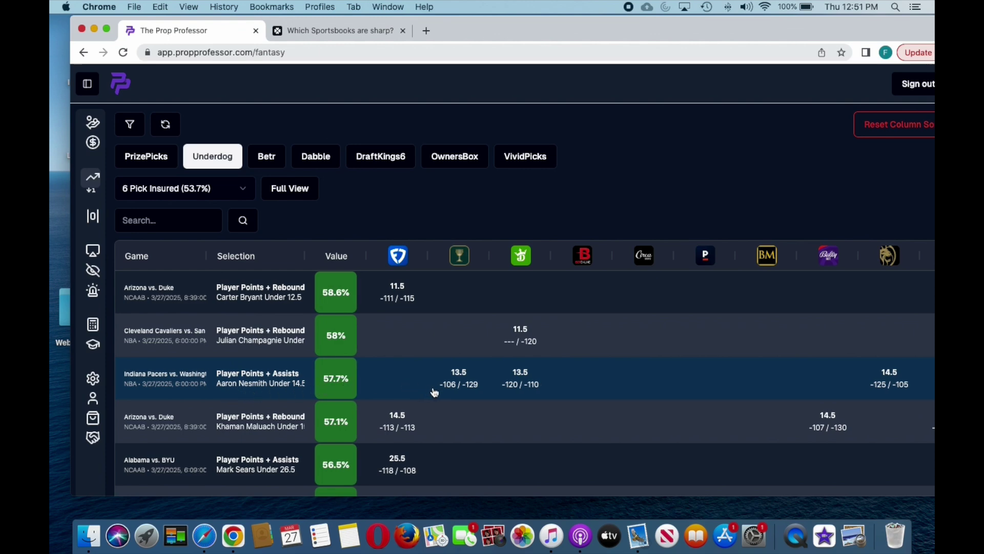
{"action": "scroll", "coordinate": [430, 392], "scroll_direction": "right", "scroll_amount": 5}
{"action": "scroll", "coordinate": [436, 392], "scroll_direction": "right", "scroll_amount": 3}
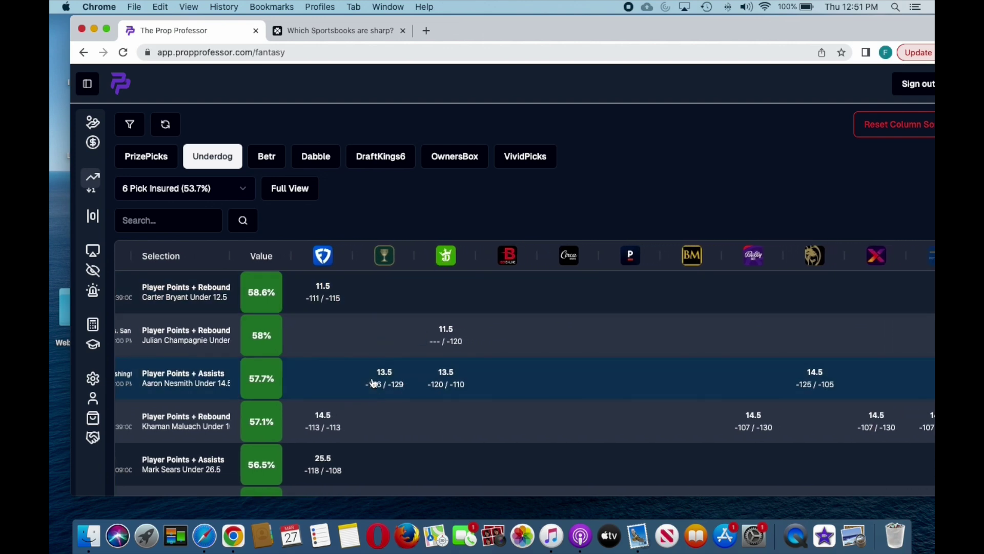
{"action": "scroll", "coordinate": [702, 379], "scroll_direction": "right", "scroll_amount": 20}
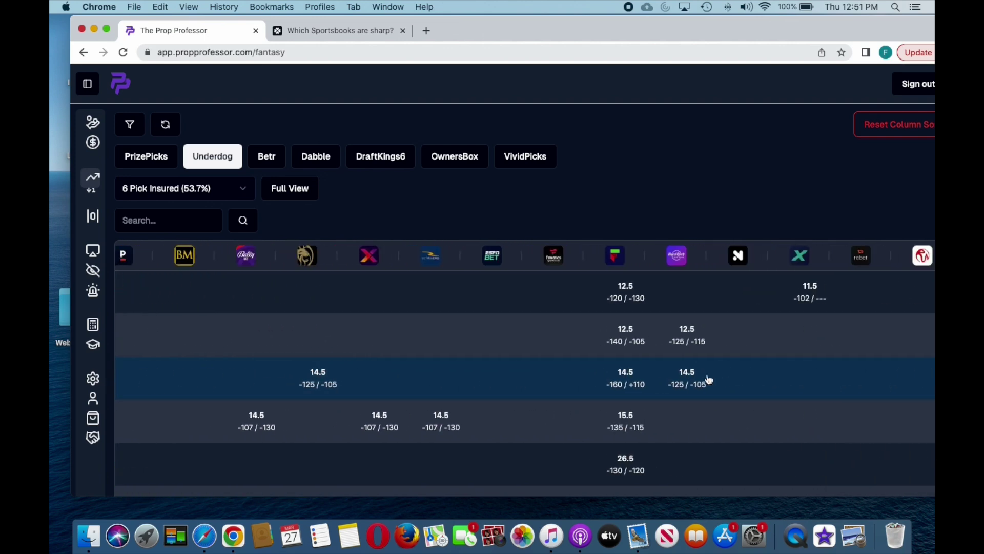
{"action": "scroll", "coordinate": [501, 371], "scroll_direction": "left", "scroll_amount": 20}
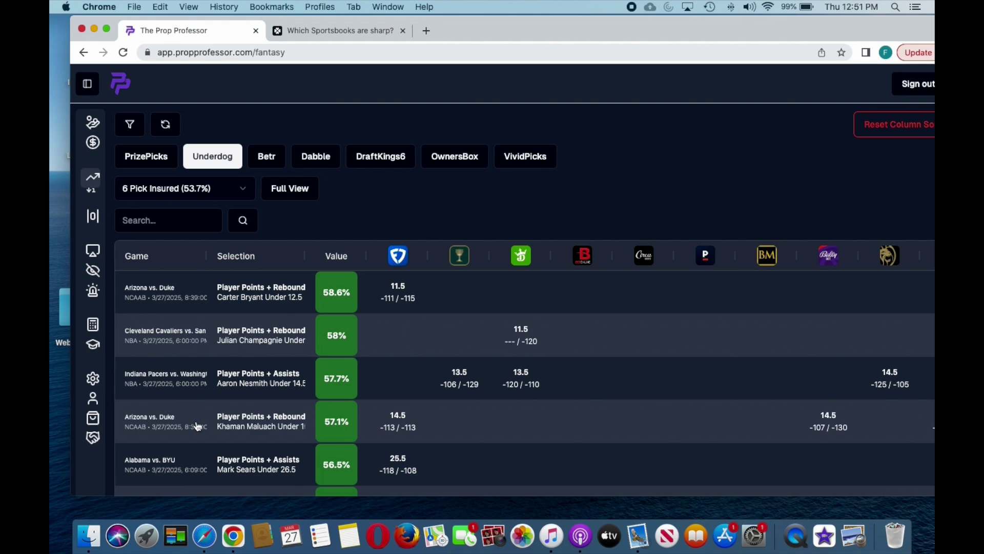
Step: Examine the values and sportsbook odds of the remaining first-page Underdog props, continuing to page 2 of the results
{"action": "scroll", "coordinate": [267, 426], "scroll_direction": "down", "scroll_amount": 2}
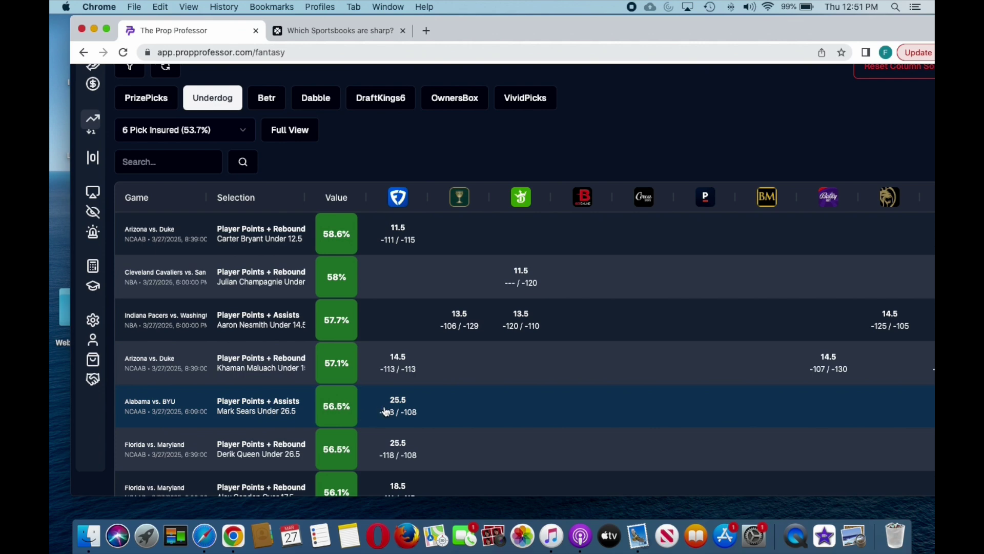
{"action": "scroll", "coordinate": [389, 413], "scroll_direction": "right", "scroll_amount": 10}
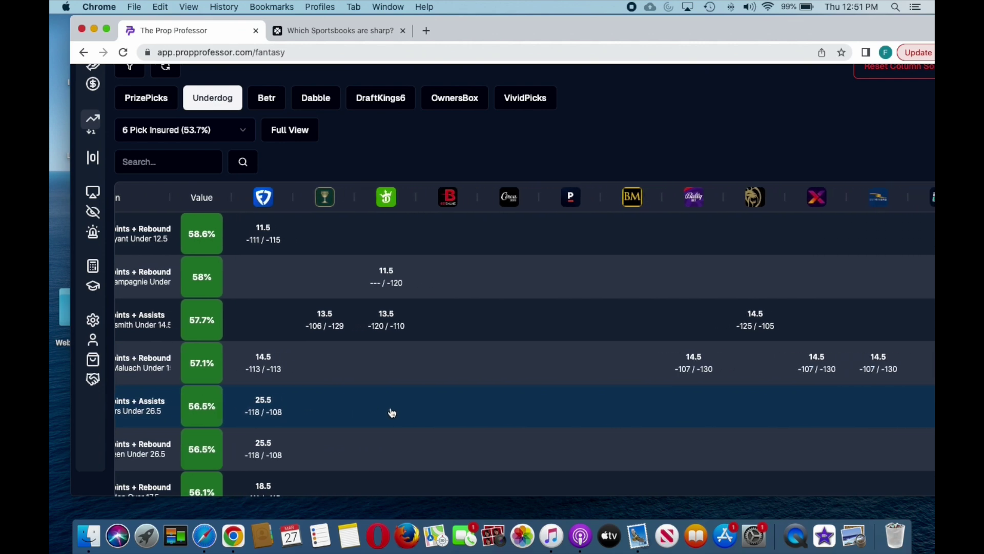
{"action": "scroll", "coordinate": [730, 413], "scroll_direction": "left", "scroll_amount": 10}
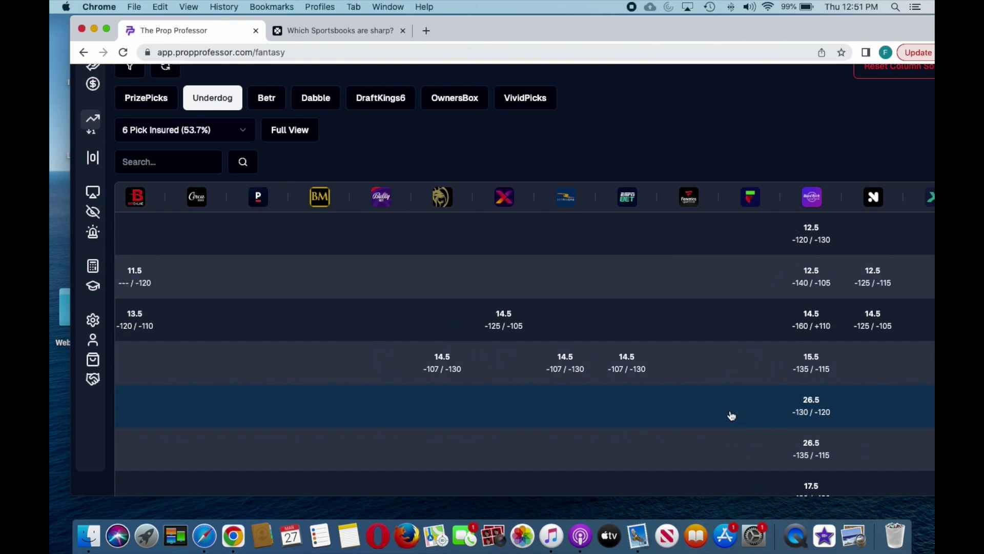
{"action": "scroll", "coordinate": [280, 406], "scroll_direction": "down", "scroll_amount": 10}
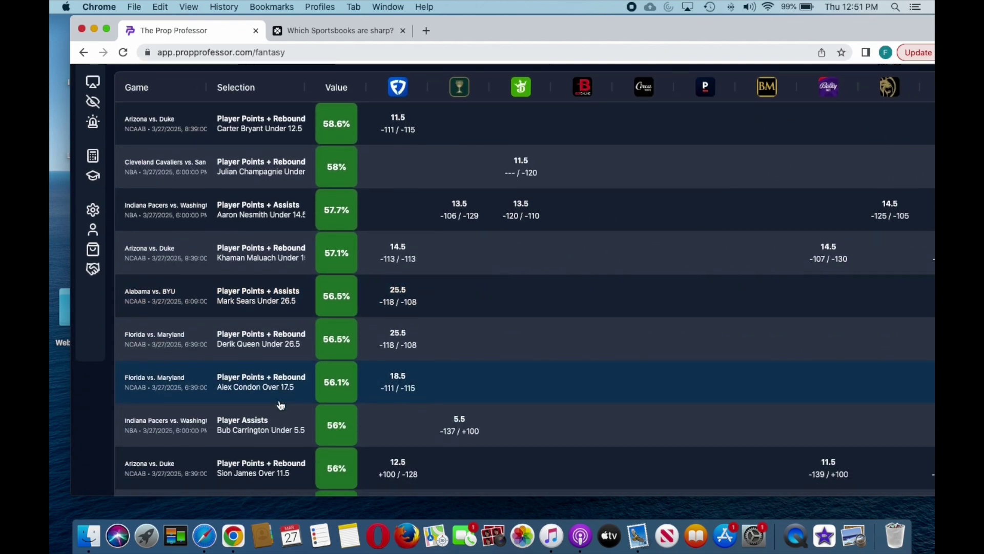
{"action": "scroll", "coordinate": [279, 406], "scroll_direction": "down", "scroll_amount": 2}
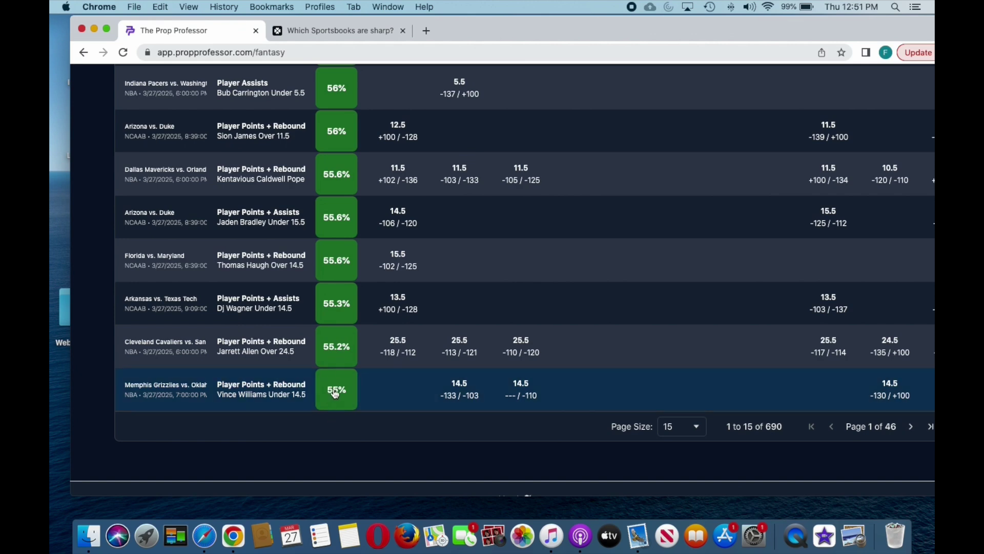
{"action": "left_click", "coordinate": [911, 428]}
{"action": "scroll", "coordinate": [342, 334], "scroll_direction": "up", "scroll_amount": 10}
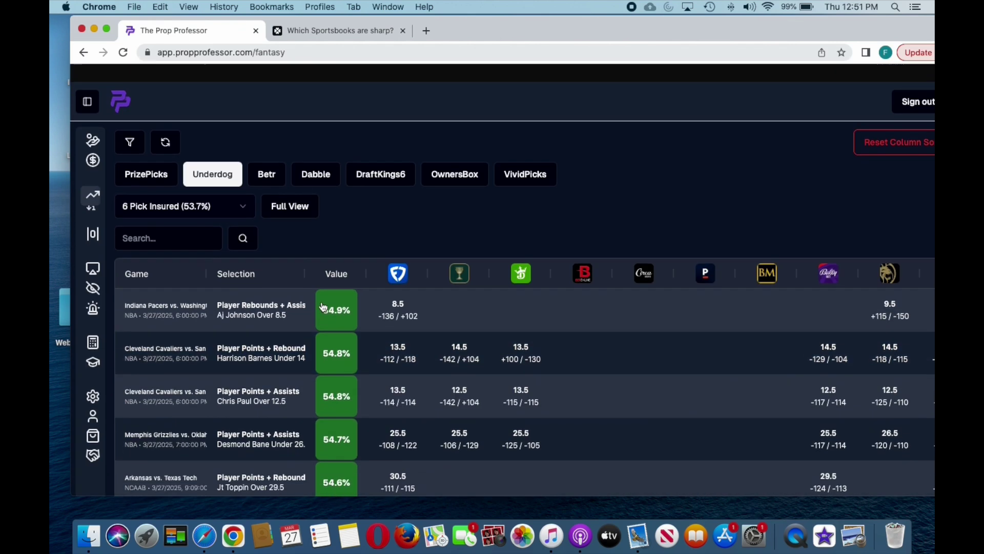
Step: Set Underdog's entry type to 3 Pick Non-Insured and review the value ratings of the props on page 2
{"action": "left_click", "coordinate": [219, 199]}
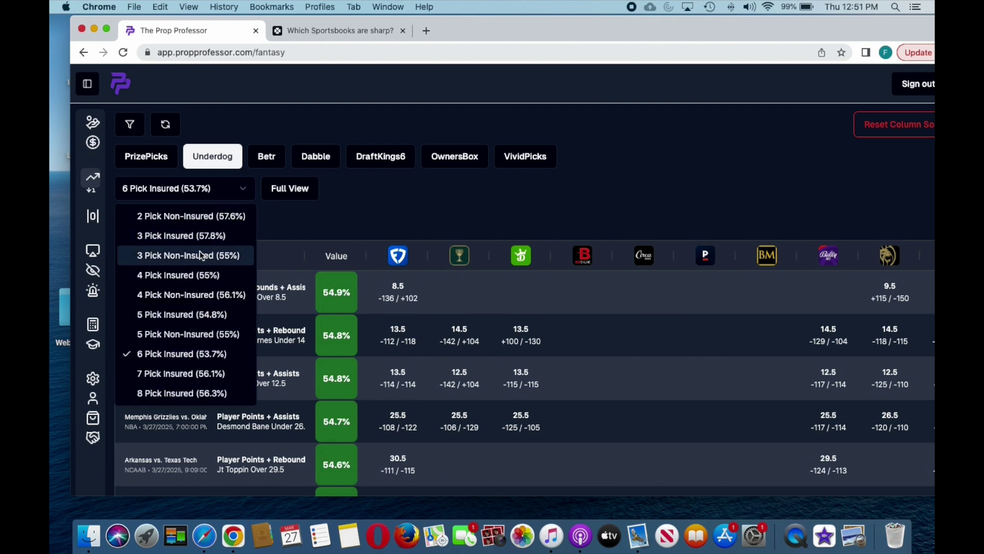
{"action": "left_click", "coordinate": [200, 254]}
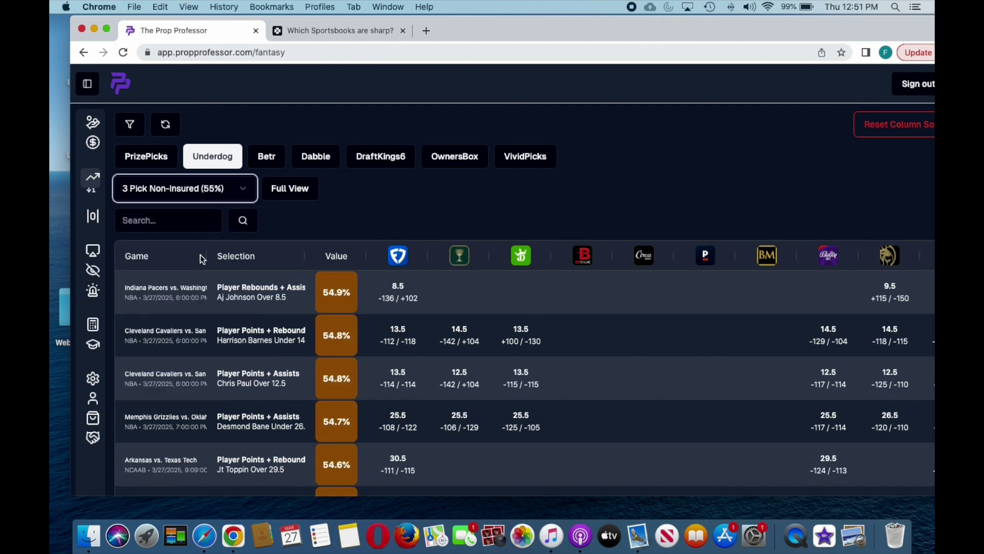
{"action": "scroll", "coordinate": [395, 308], "scroll_direction": "down", "scroll_amount": 3}
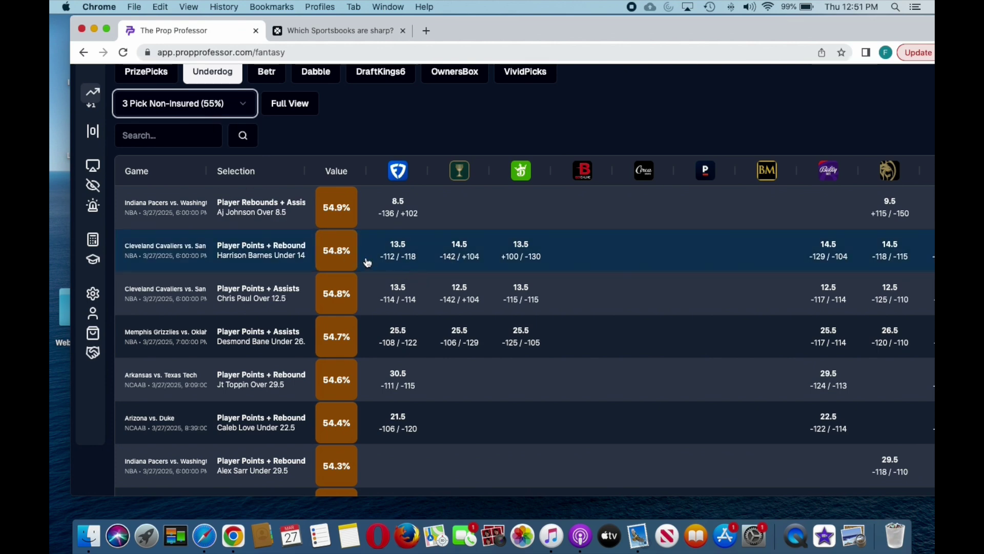
{"action": "scroll", "coordinate": [367, 262], "scroll_direction": "down", "scroll_amount": 3}
{"action": "scroll", "coordinate": [373, 266], "scroll_direction": "down", "scroll_amount": 4}
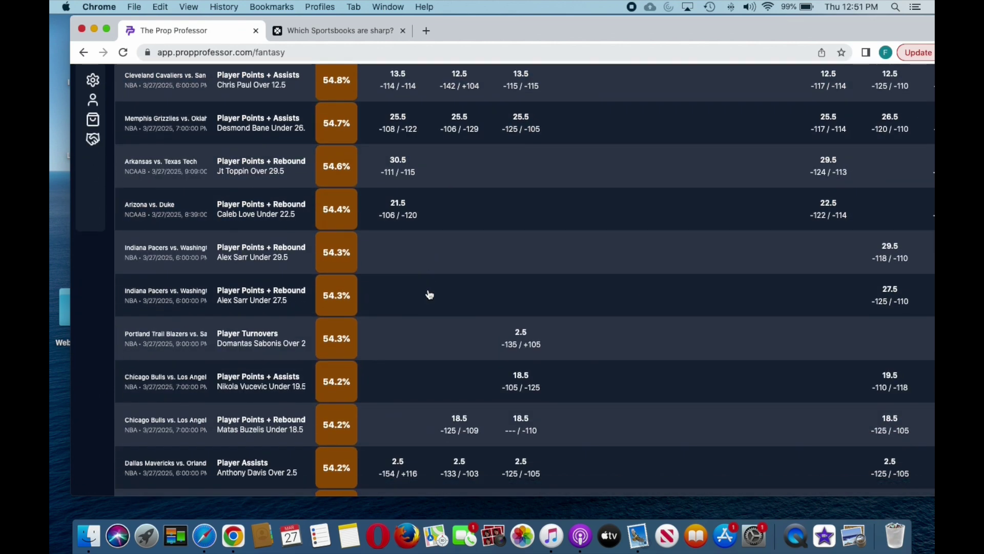
{"action": "scroll", "coordinate": [615, 398], "scroll_direction": "down", "scroll_amount": 5}
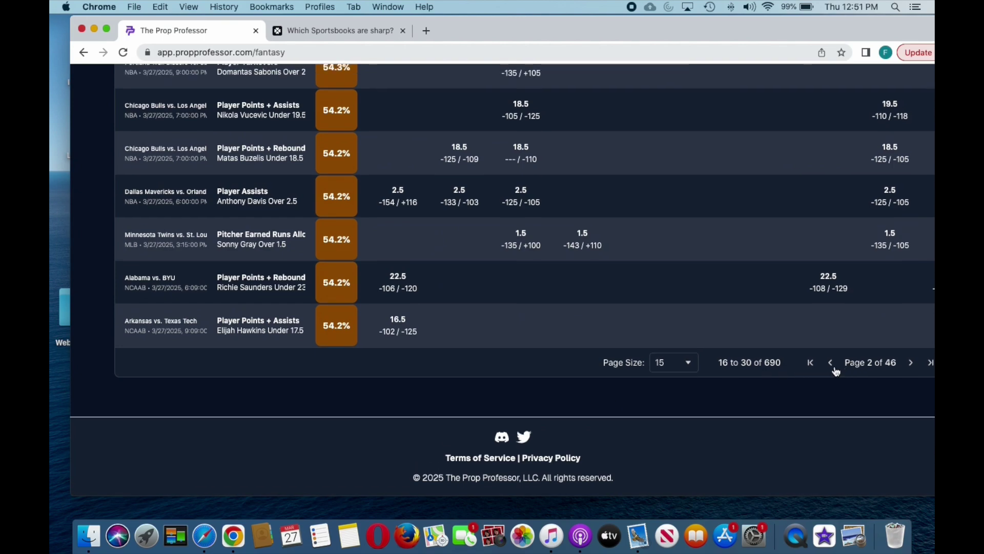
Step: Go back to page 1 of the Underdog results and check which props clear the 3 Pick Non-Insured threshold
{"action": "left_click", "coordinate": [831, 363]}
{"action": "scroll", "coordinate": [328, 308], "scroll_direction": "up", "scroll_amount": 10}
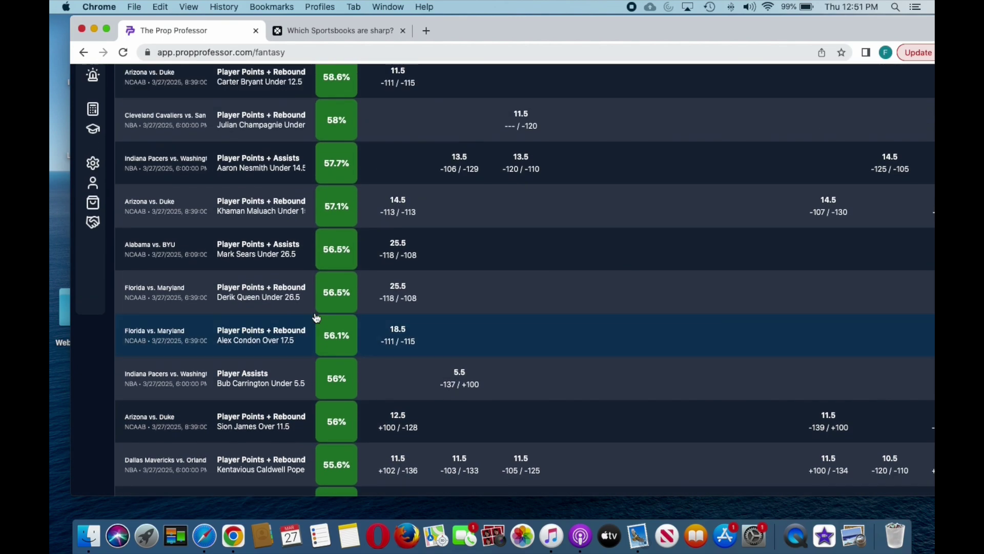
{"action": "scroll", "coordinate": [317, 318], "scroll_direction": "up", "scroll_amount": 2}
{"action": "scroll", "coordinate": [307, 297], "scroll_direction": "down", "scroll_amount": 10}
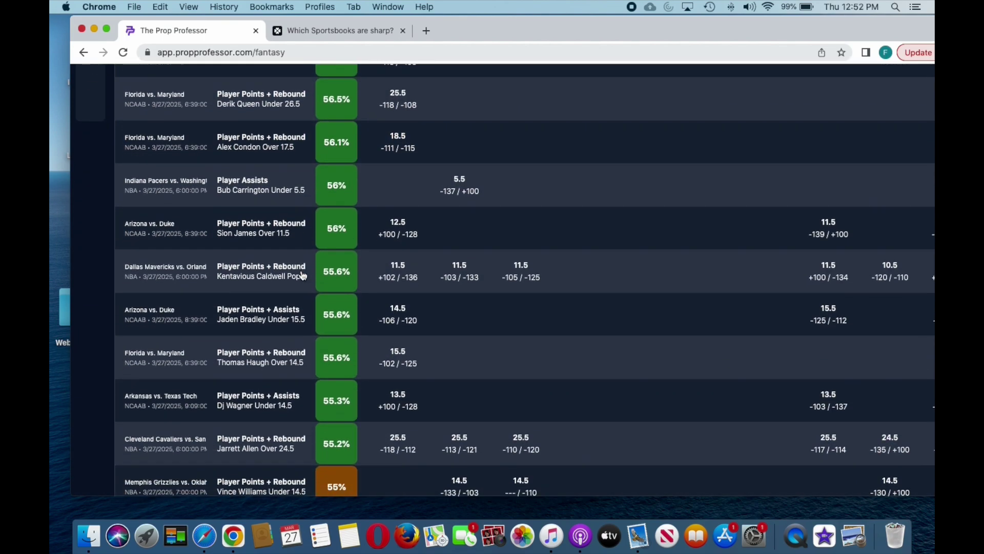
{"action": "scroll", "coordinate": [314, 295], "scroll_direction": "up", "scroll_amount": 5}
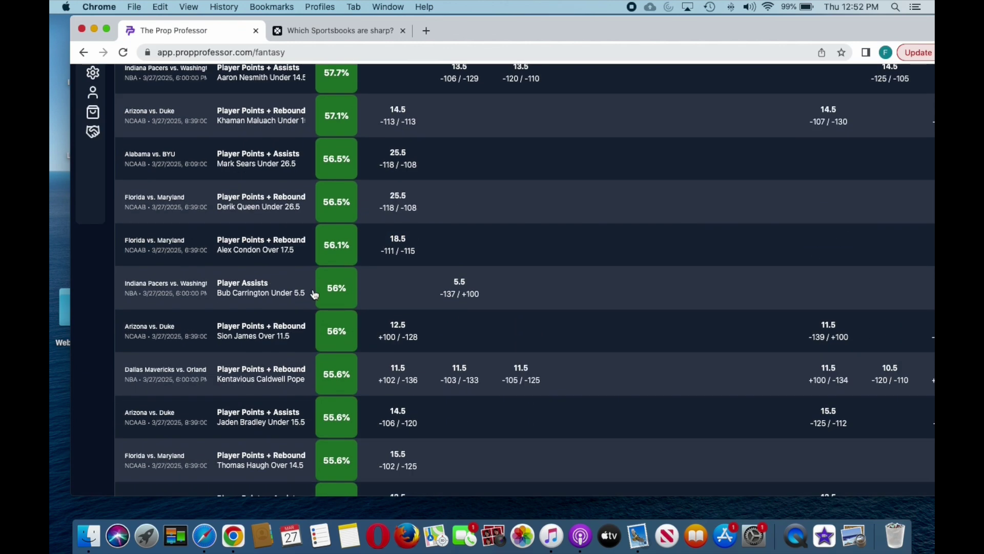
{"action": "scroll", "coordinate": [314, 294], "scroll_direction": "up", "scroll_amount": 8}
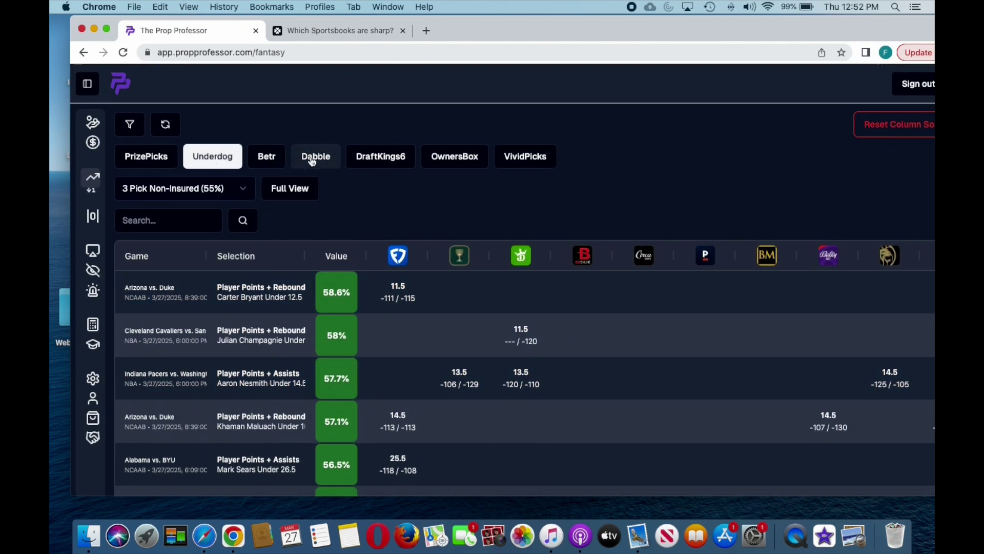
Step: Switch the optimizer to the Dabble props and compare the sportsbook odds for the top Cleveland Cavaliers Points + Assists prop
{"action": "left_click", "coordinate": [312, 161]}
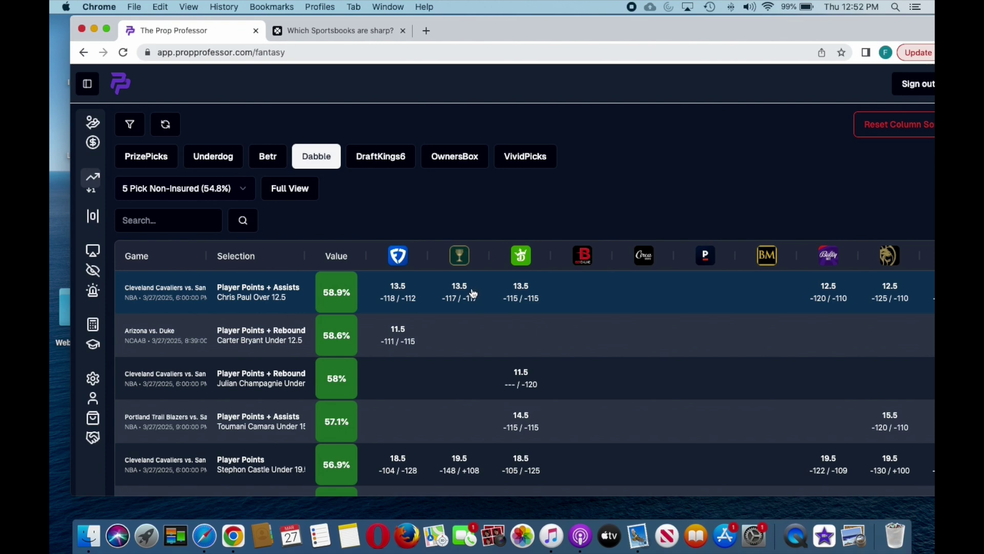
{"action": "scroll", "coordinate": [470, 293], "scroll_direction": "right", "scroll_amount": 5}
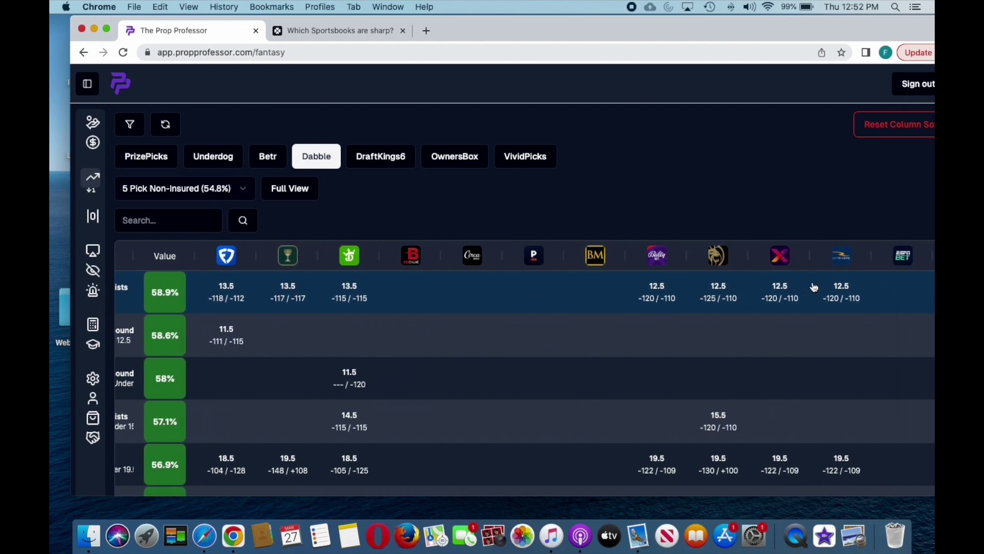
{"action": "scroll", "coordinate": [585, 286], "scroll_direction": "left", "scroll_amount": 5}
Step: Compare the odds for the highest-valued Dabble props across all the sportsbook columns
{"action": "scroll", "coordinate": [589, 284], "scroll_direction": "down", "scroll_amount": 2}
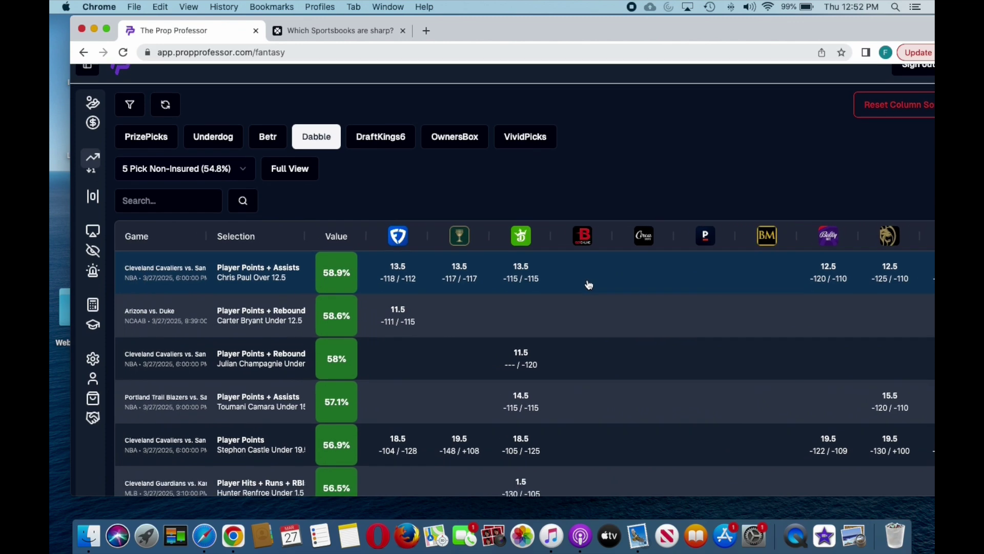
{"action": "scroll", "coordinate": [433, 277], "scroll_direction": "right", "scroll_amount": 6}
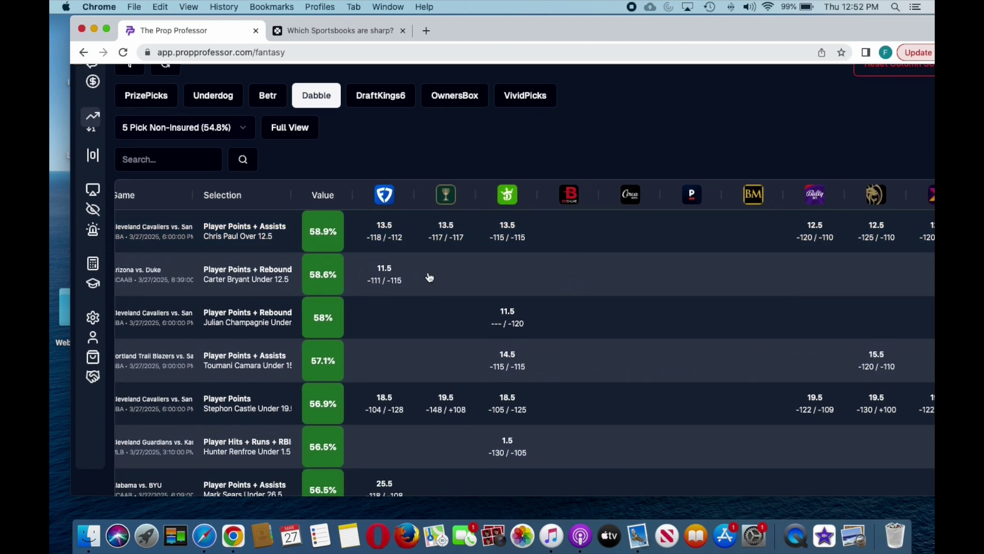
{"action": "scroll", "coordinate": [436, 277], "scroll_direction": "right", "scroll_amount": 6}
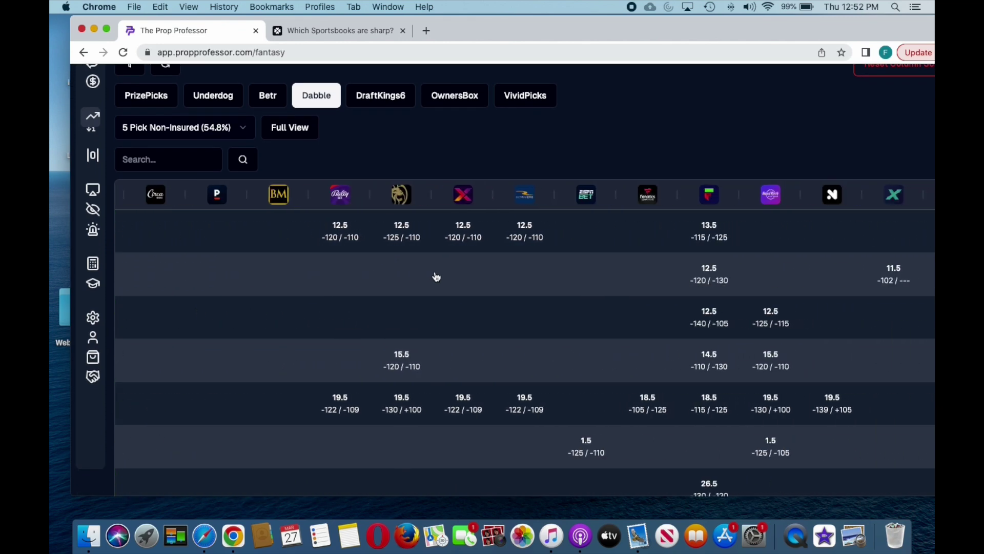
{"action": "scroll", "coordinate": [437, 276], "scroll_direction": "right", "scroll_amount": 3}
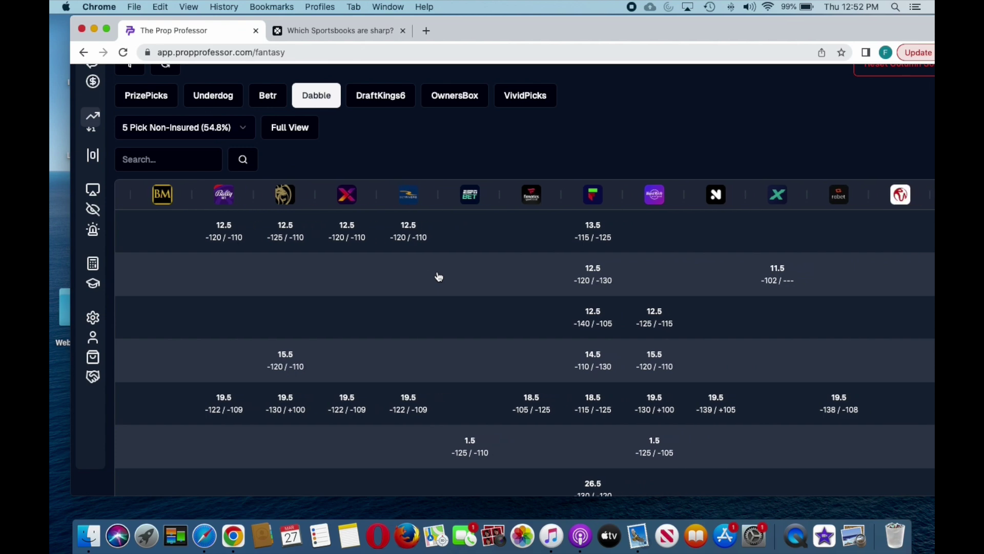
{"action": "scroll", "coordinate": [443, 276], "scroll_direction": "left", "scroll_amount": 2}
{"action": "scroll", "coordinate": [442, 276], "scroll_direction": "left", "scroll_amount": 12}
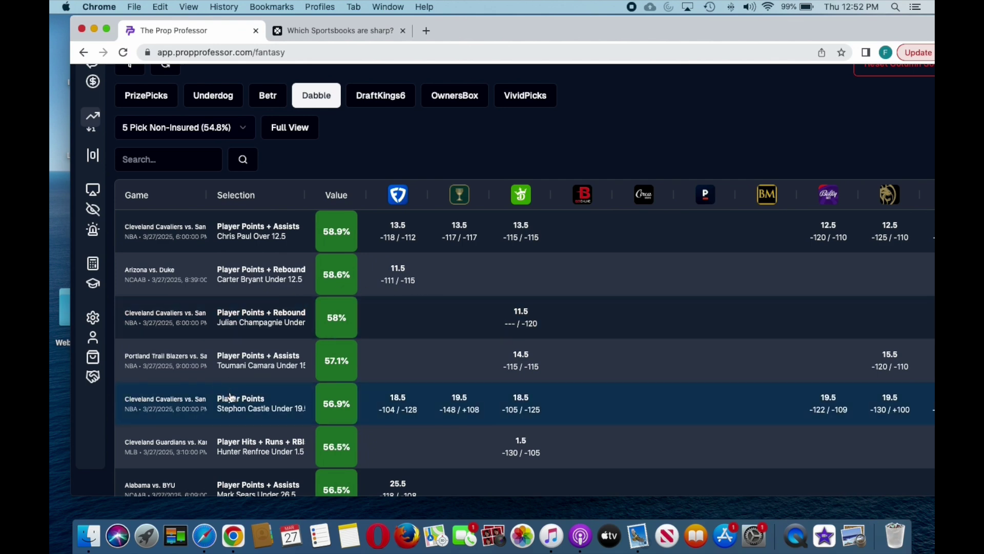
Step: Examine the sportsbook lines and odds for the Cleveland Cavaliers game's Player Points Under 19.5 prop
{"action": "scroll", "coordinate": [230, 397], "scroll_direction": "down", "scroll_amount": 2}
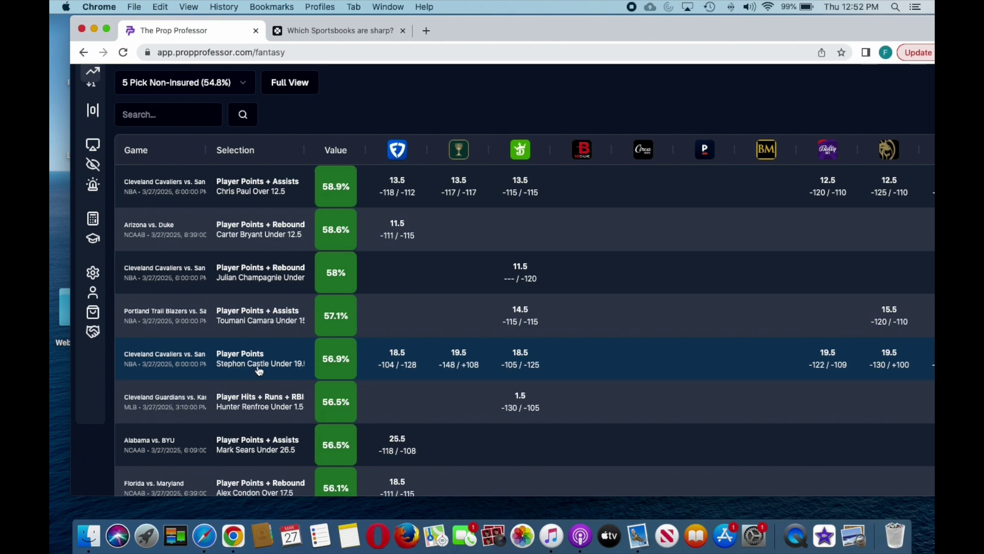
{"action": "scroll", "coordinate": [264, 370], "scroll_direction": "right", "scroll_amount": 2}
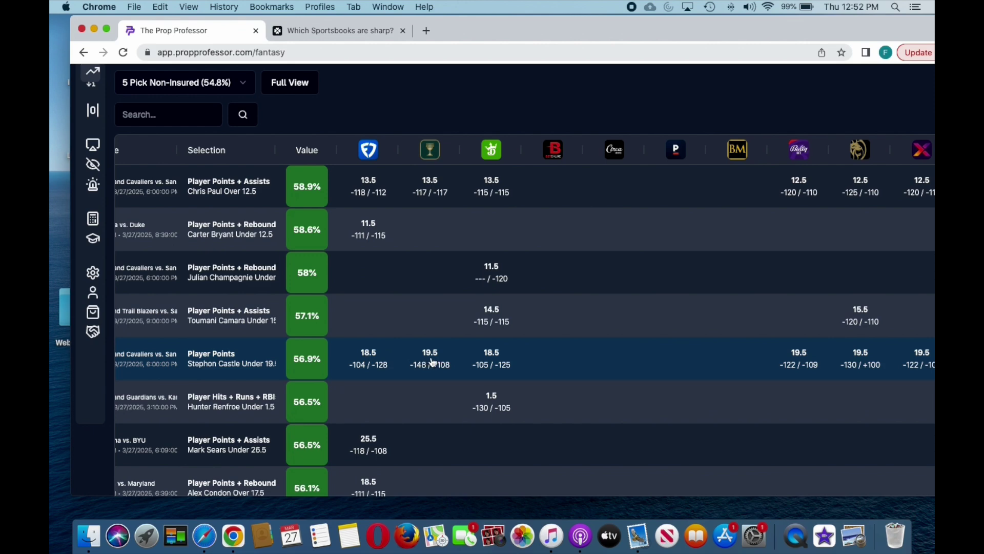
{"action": "scroll", "coordinate": [795, 353], "scroll_direction": "left", "scroll_amount": 2}
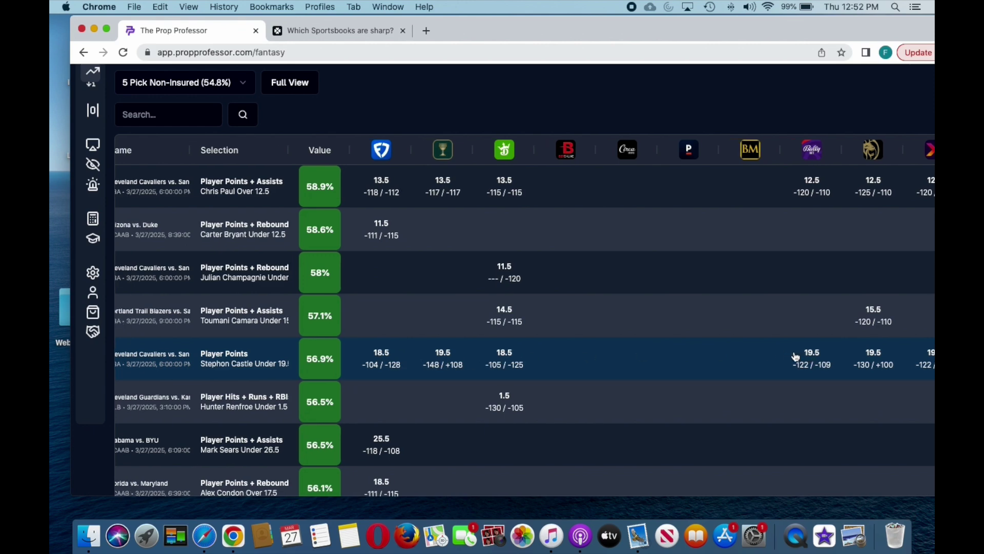
Step: Review the value ratings of the Dabble props through page 2 of the results and return to page 1
{"action": "scroll", "coordinate": [301, 374], "scroll_direction": "down", "scroll_amount": 6}
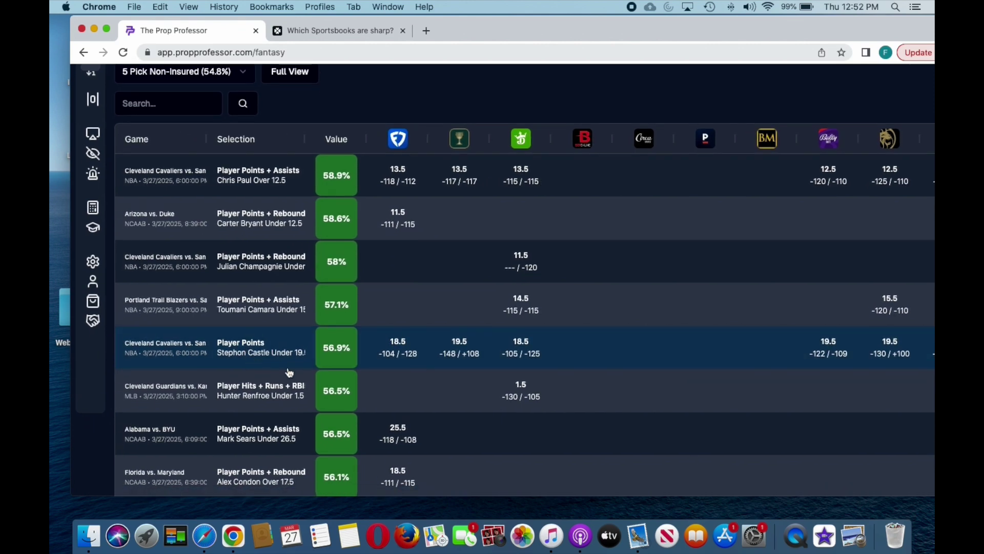
{"action": "scroll", "coordinate": [290, 371], "scroll_direction": "down", "scroll_amount": 3}
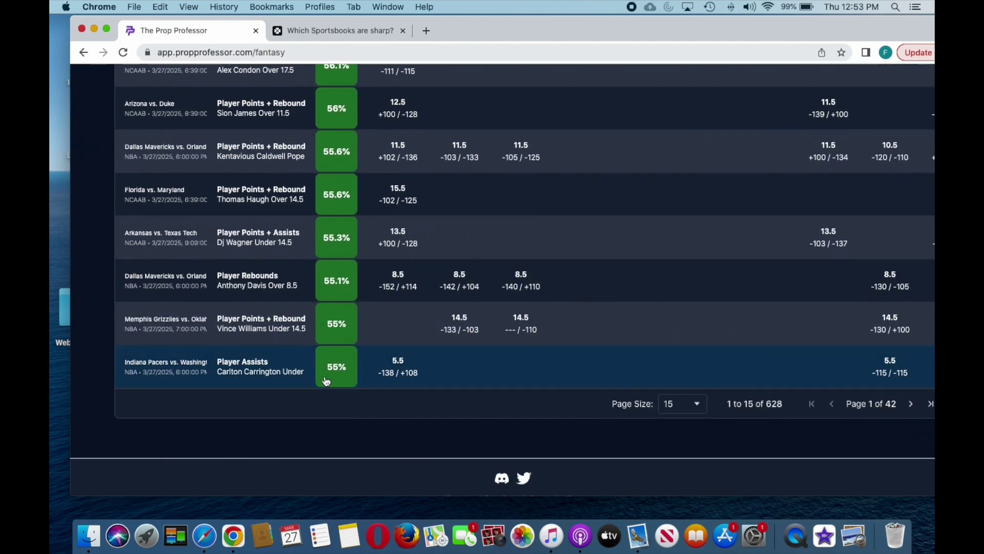
{"action": "left_click", "coordinate": [911, 404]}
{"action": "scroll", "coordinate": [733, 359], "scroll_direction": "up", "scroll_amount": 3}
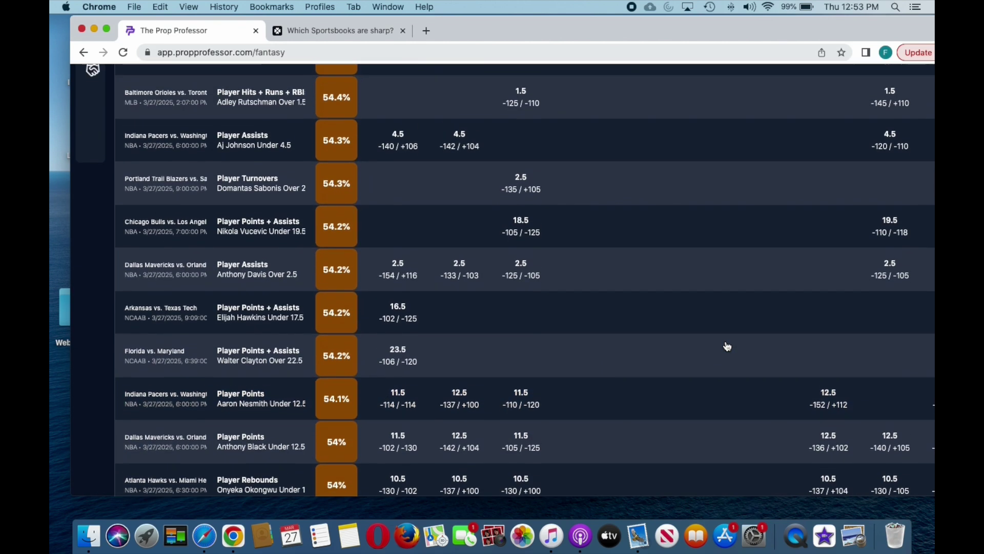
{"action": "scroll", "coordinate": [727, 347], "scroll_direction": "up", "scroll_amount": 5}
{"action": "scroll", "coordinate": [728, 346], "scroll_direction": "down", "scroll_amount": 4}
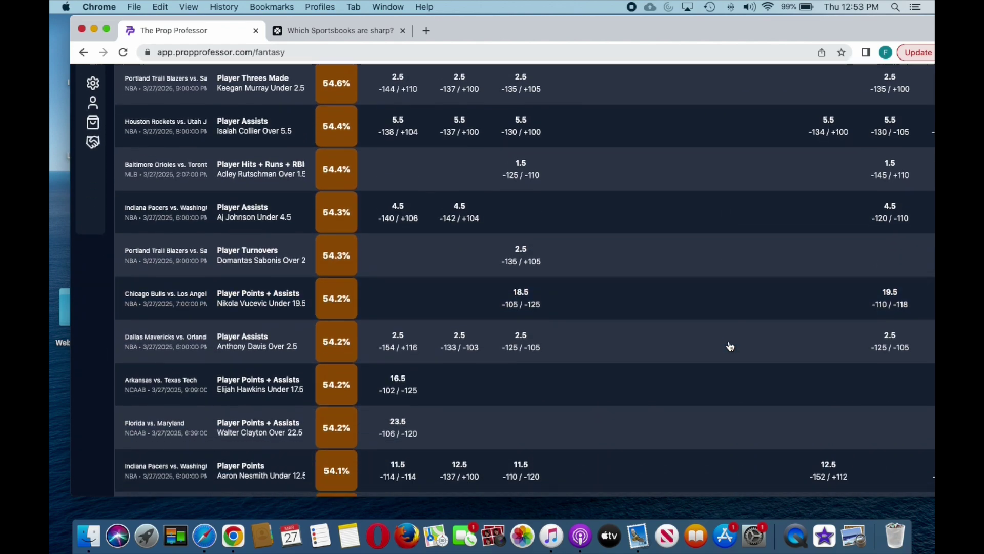
{"action": "scroll", "coordinate": [730, 347], "scroll_direction": "down", "scroll_amount": 4}
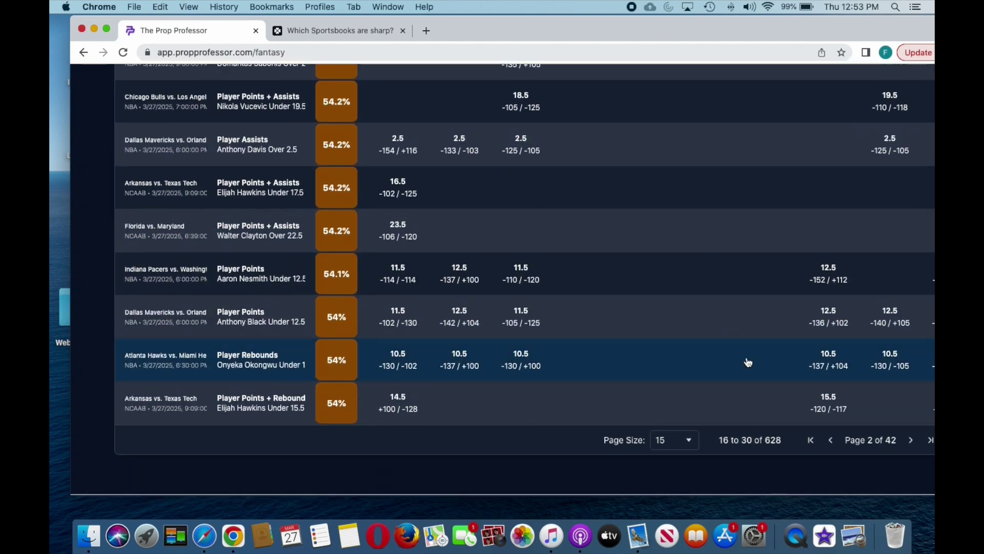
{"action": "left_click", "coordinate": [831, 441]}
{"action": "scroll", "coordinate": [480, 344], "scroll_direction": "up", "scroll_amount": 10}
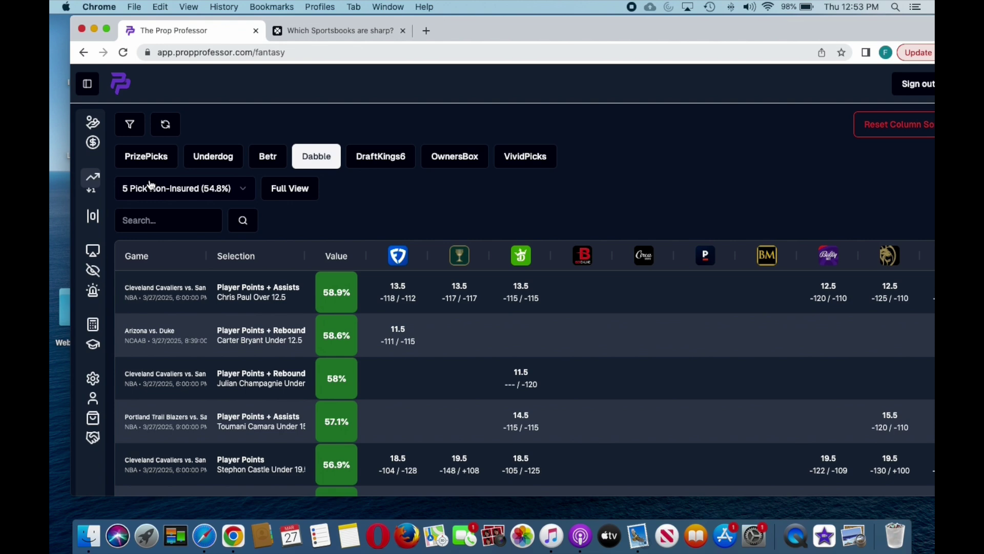
Step: Restrict the fantasy optimizer's basic settings for all apps to the MLB league only, save them and return to the optimizer
{"action": "left_click", "coordinate": [132, 126]}
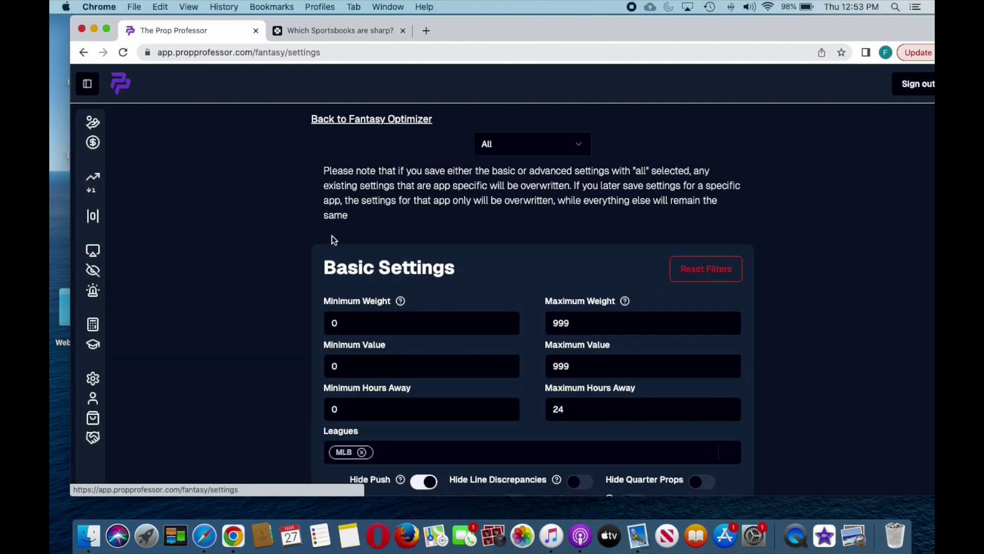
{"action": "scroll", "coordinate": [402, 382], "scroll_direction": "down", "scroll_amount": 2}
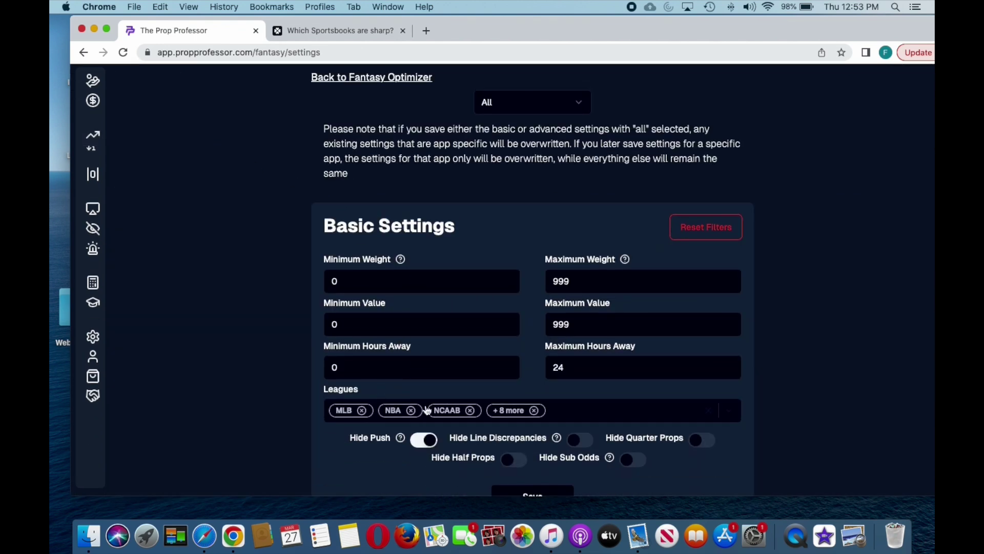
{"action": "left_click", "coordinate": [341, 412]}
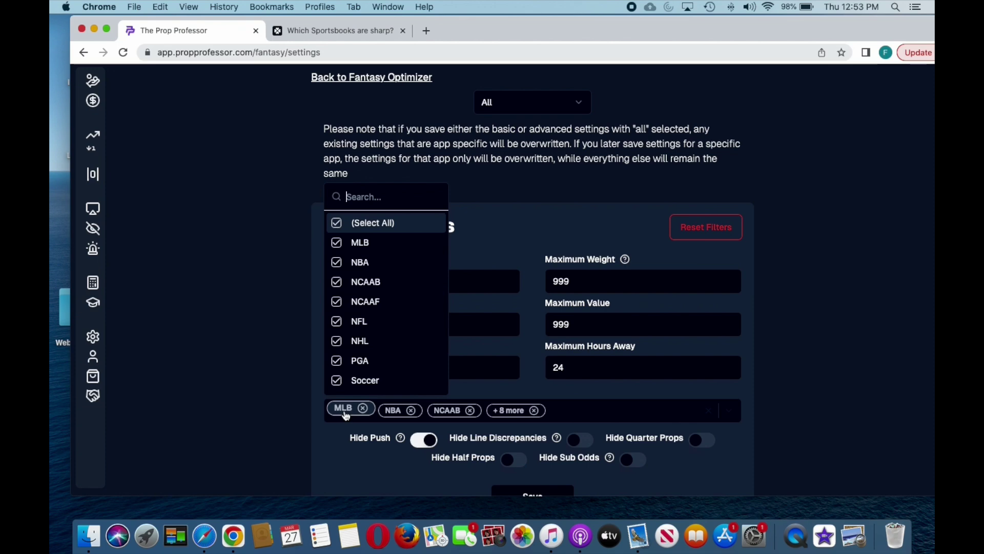
{"action": "left_click", "coordinate": [341, 227]}
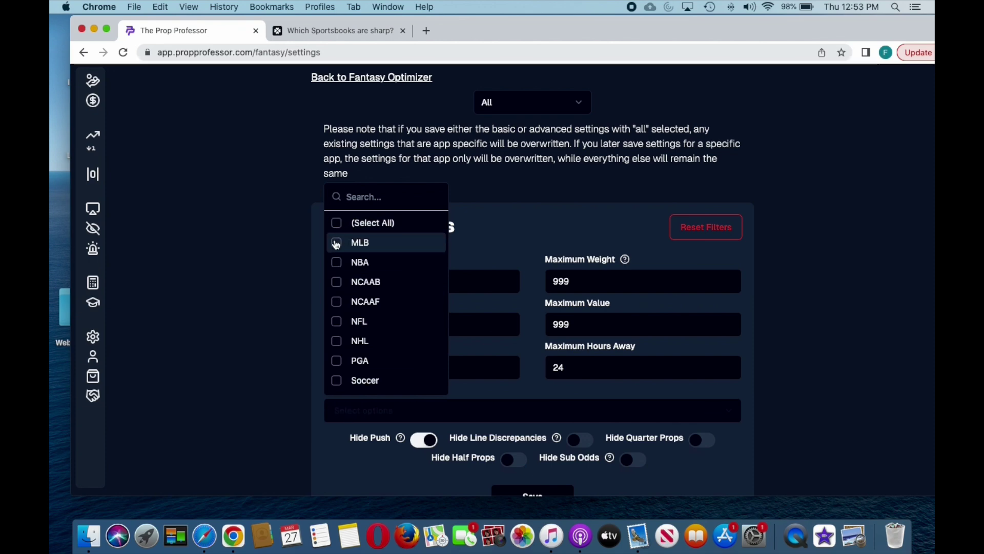
{"action": "left_click", "coordinate": [337, 245]}
{"action": "scroll", "coordinate": [505, 416], "scroll_direction": "down", "scroll_amount": 5}
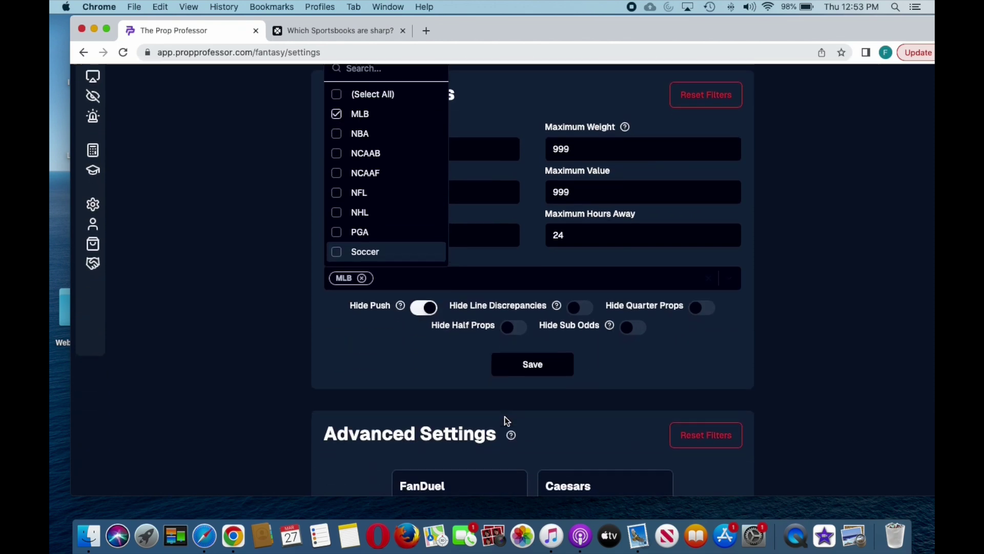
{"action": "left_click", "coordinate": [529, 327]}
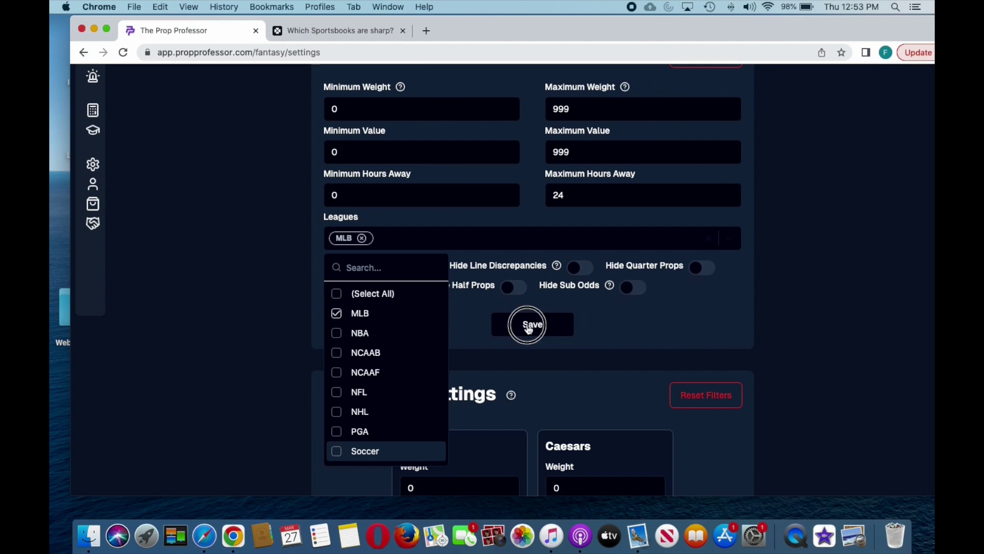
{"action": "scroll", "coordinate": [226, 254], "scroll_direction": "up", "scroll_amount": 6}
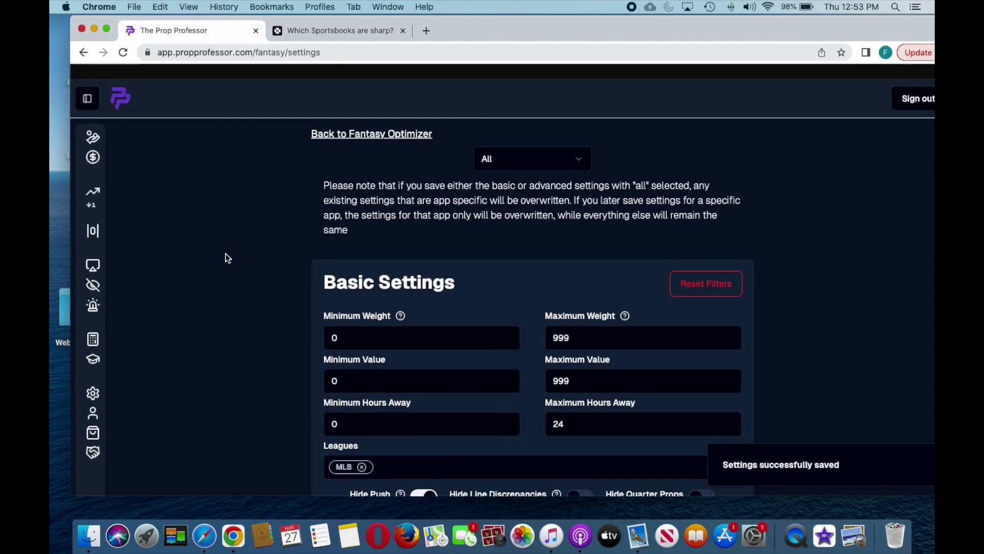
{"action": "left_click", "coordinate": [367, 120]}
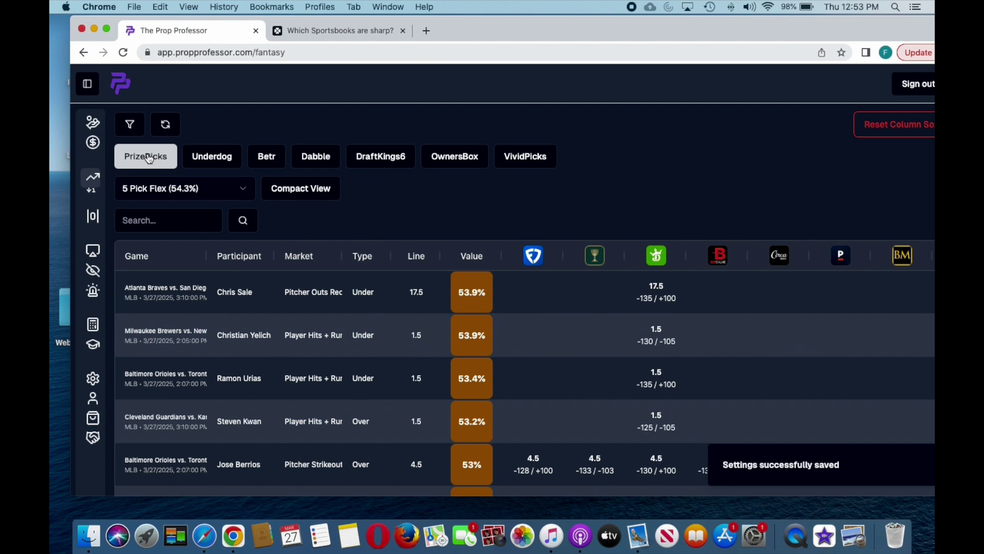
Step: Check the PrizePicks entry-type thresholds against the MLB prop values, keeping 5 Pick Flex, and switch to the Underdog props
{"action": "left_click", "coordinate": [187, 197]}
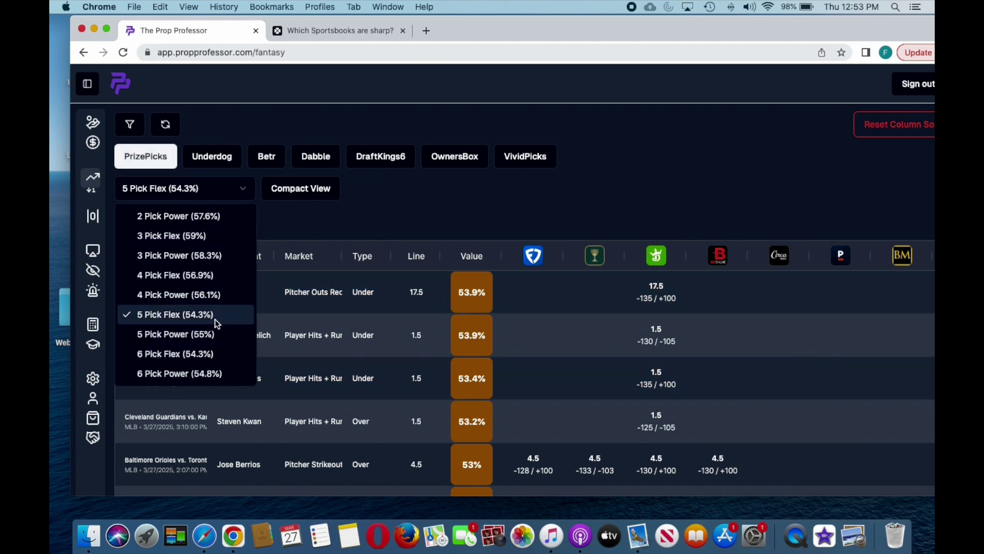
{"action": "left_click", "coordinate": [327, 228]}
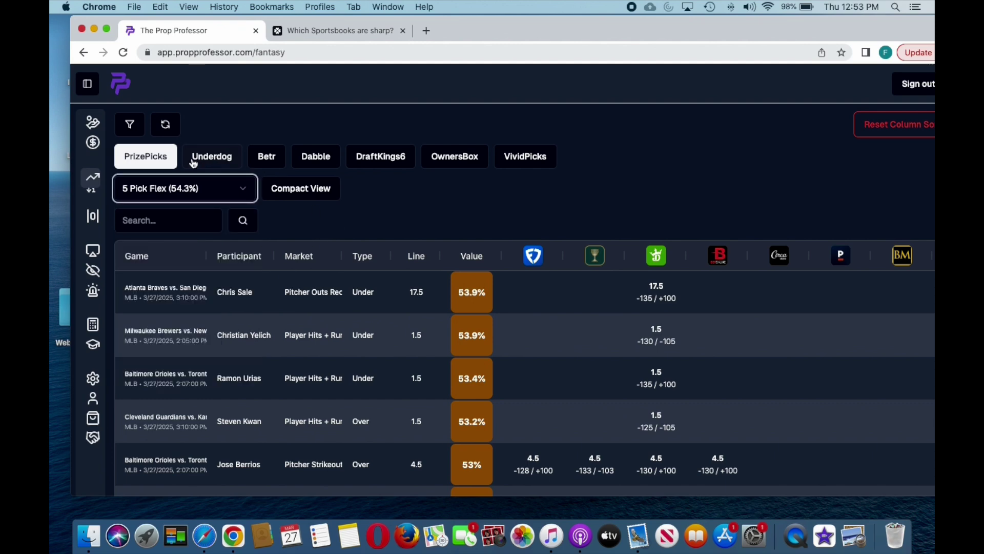
{"action": "left_click", "coordinate": [203, 159]}
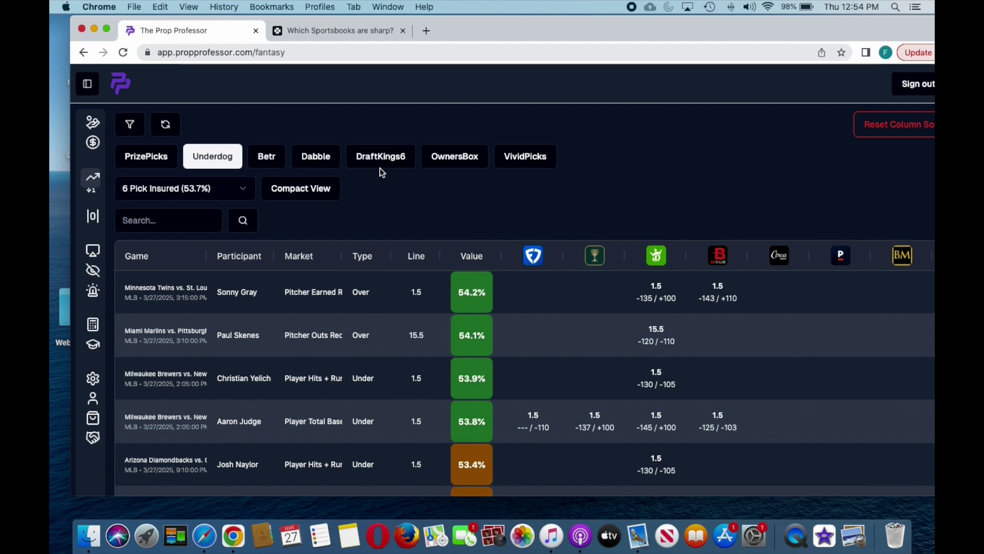
Step: Switch to Pikkit's "Which Sportsbooks are Sharp?" article and read its introduction on how the sportsbook weights are determined
{"action": "left_click", "coordinate": [343, 31]}
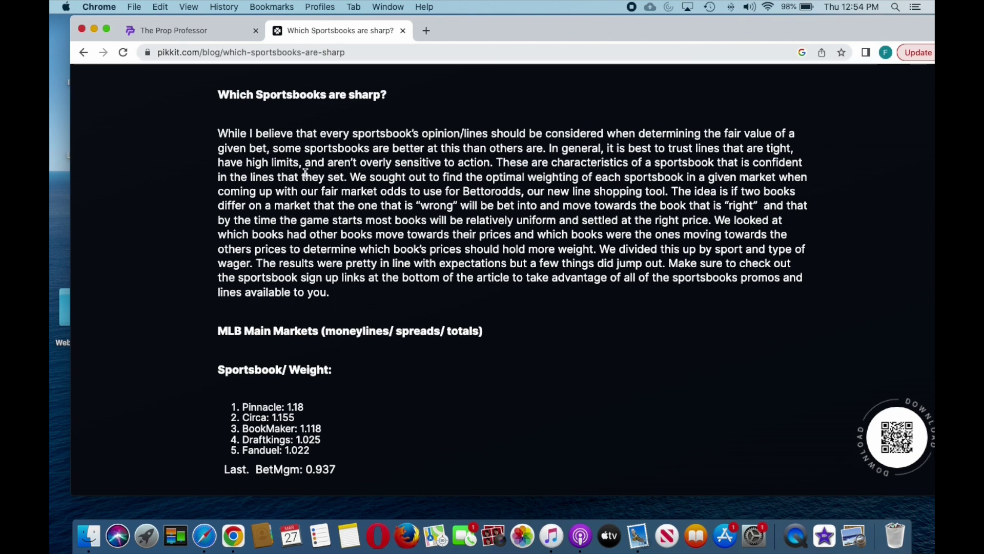
{"action": "scroll", "coordinate": [311, 184], "scroll_direction": "up", "scroll_amount": 5}
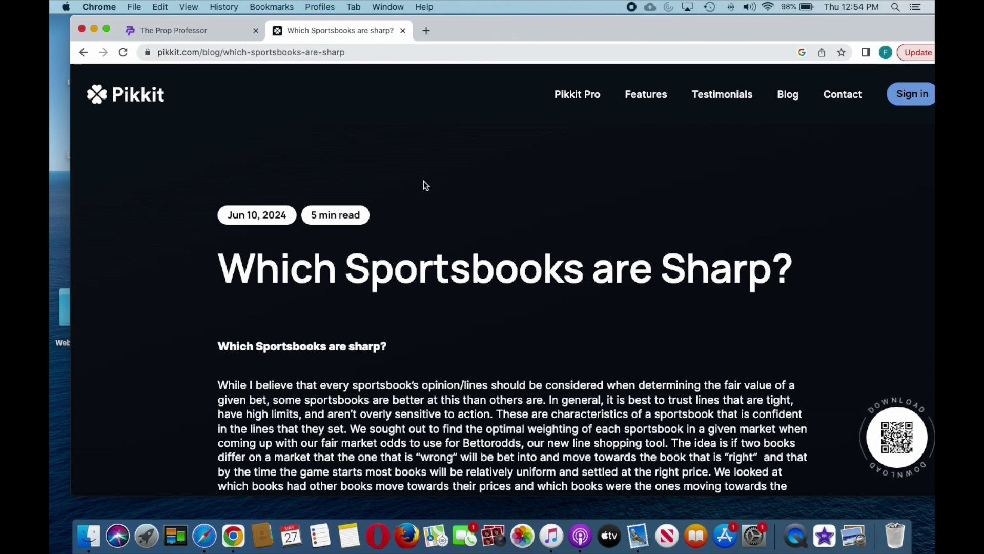
{"action": "scroll", "coordinate": [428, 185], "scroll_direction": "down", "scroll_amount": 4}
{"action": "scroll", "coordinate": [430, 182], "scroll_direction": "down", "scroll_amount": 5}
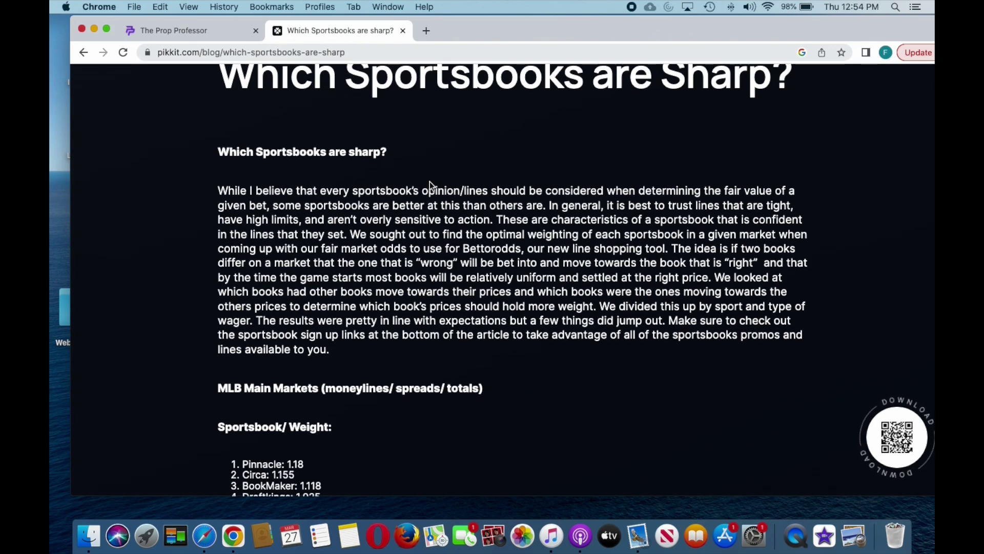
{"action": "scroll", "coordinate": [394, 208], "scroll_direction": "down", "scroll_amount": 5}
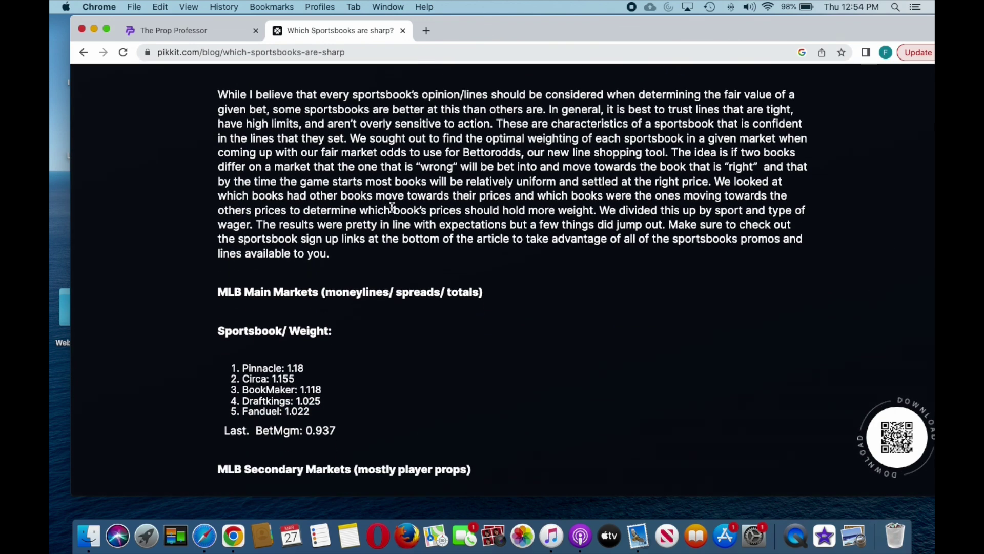
{"action": "scroll", "coordinate": [393, 207], "scroll_direction": "up", "scroll_amount": 3}
{"action": "scroll", "coordinate": [392, 207], "scroll_direction": "up", "scroll_amount": 6}
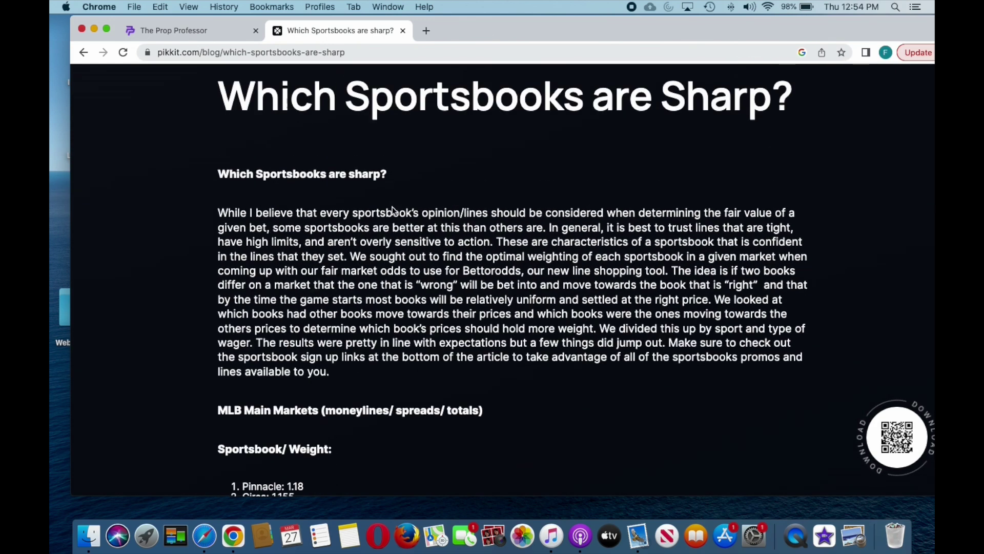
Step: Examine the article's sportsbook weight rankings for MLB Main Markets and MLB Secondary Markets
{"action": "scroll", "coordinate": [392, 210], "scroll_direction": "down", "scroll_amount": 5}
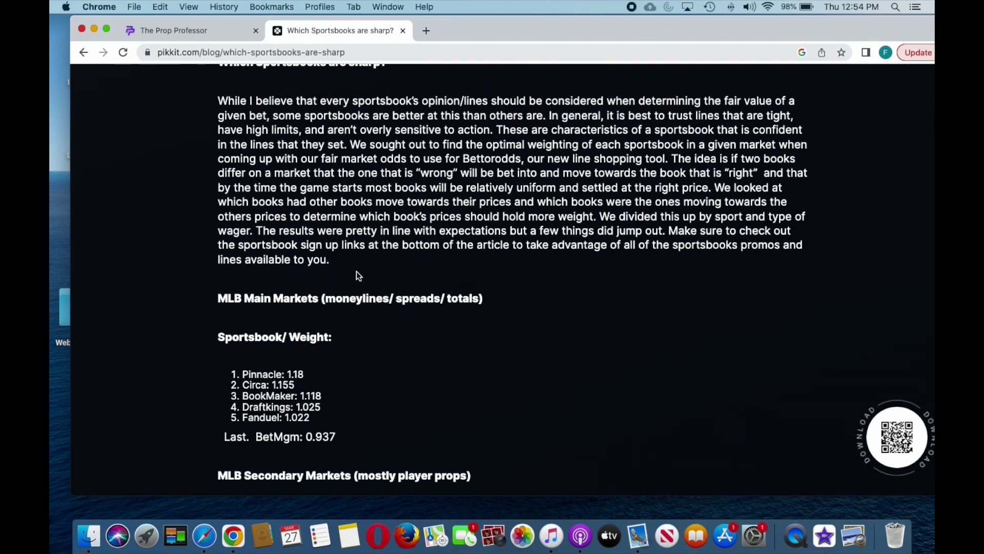
{"action": "scroll", "coordinate": [313, 320], "scroll_direction": "down", "scroll_amount": 3}
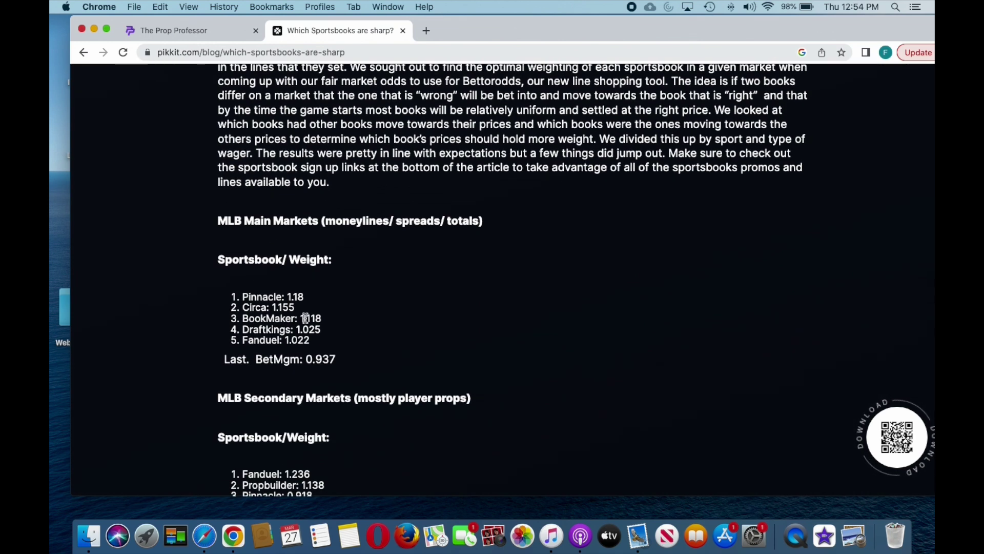
{"action": "scroll", "coordinate": [255, 305], "scroll_direction": "up", "scroll_amount": 1}
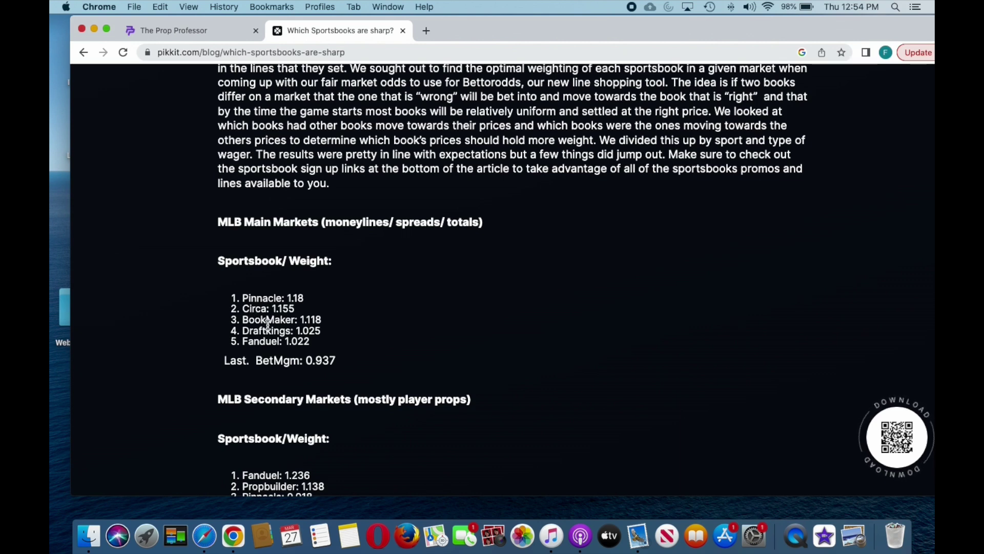
{"action": "scroll", "coordinate": [287, 339], "scroll_direction": "down", "scroll_amount": 3}
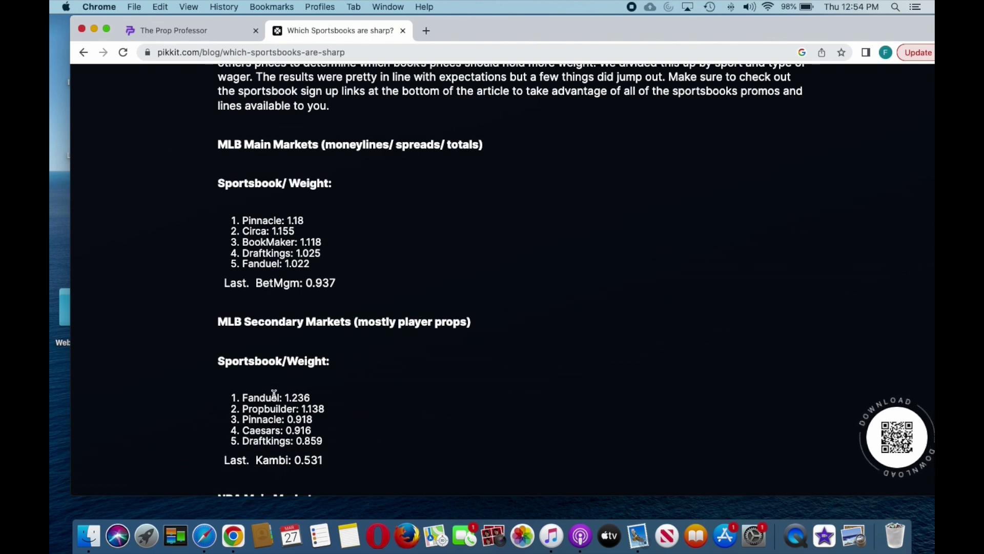
{"action": "scroll", "coordinate": [276, 392], "scroll_direction": "down", "scroll_amount": 2}
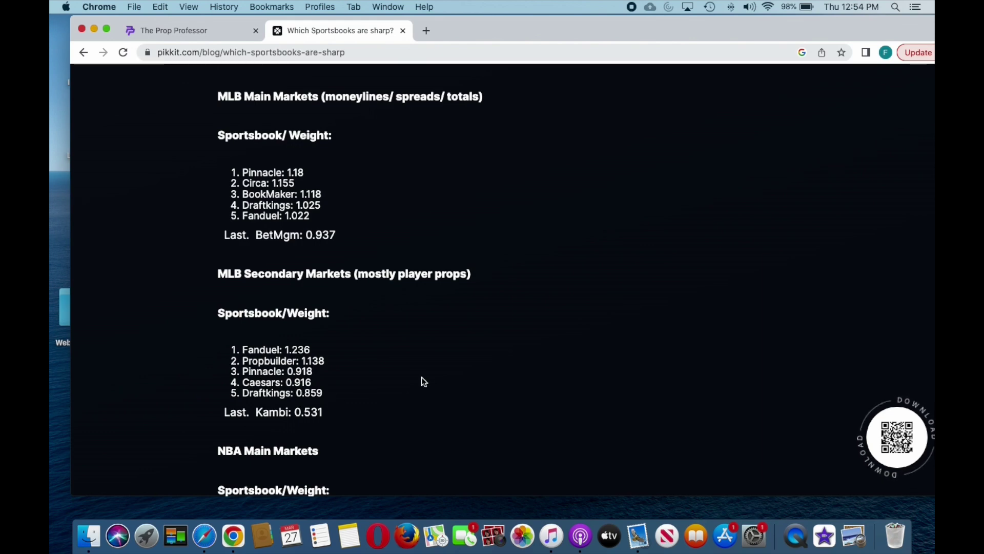
Step: Examine the article's sportsbook weight rankings for NBA Main Markets and NBA Secondary Markets, down to the start of the Conclusions
{"action": "scroll", "coordinate": [416, 377], "scroll_direction": "down", "scroll_amount": 3}
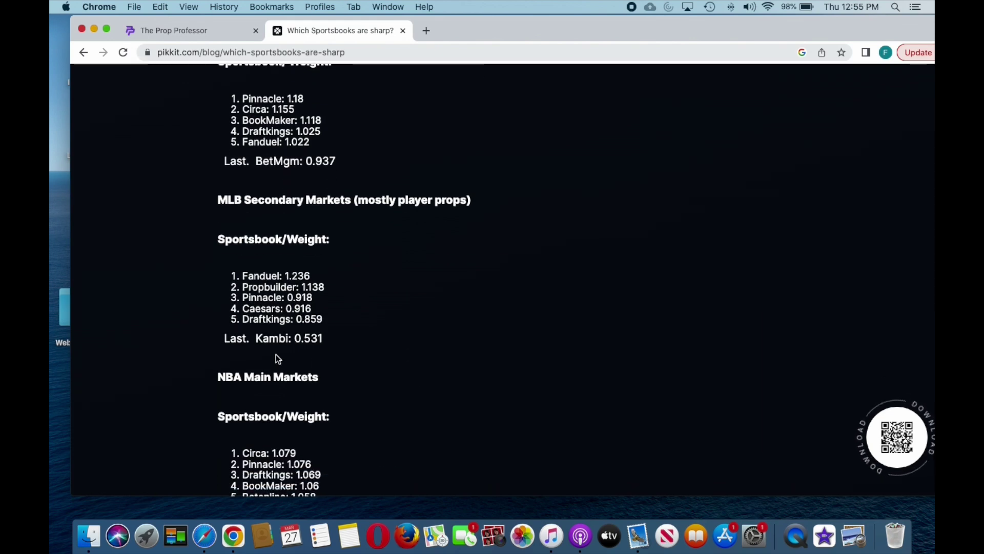
{"action": "scroll", "coordinate": [256, 339], "scroll_direction": "down", "scroll_amount": 3}
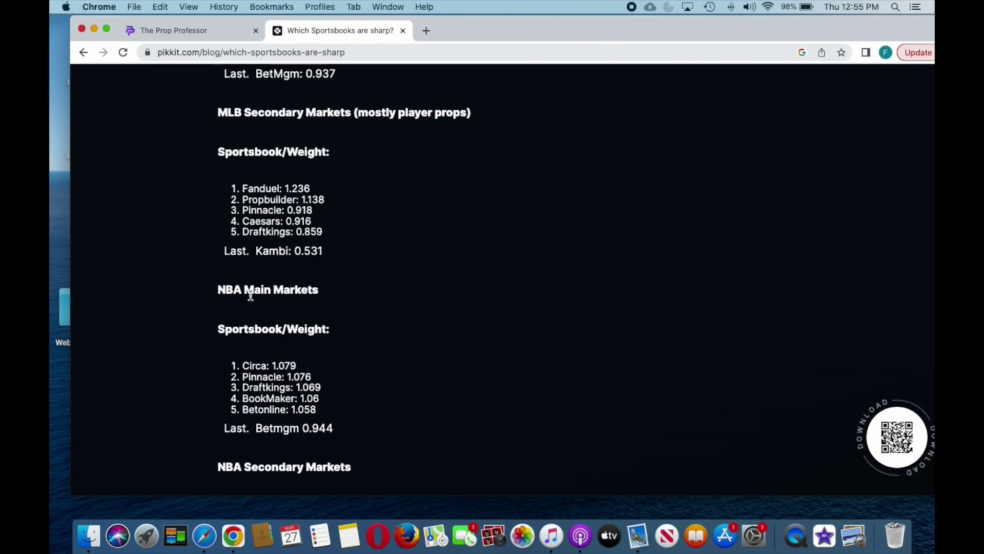
{"action": "scroll", "coordinate": [251, 295], "scroll_direction": "down", "scroll_amount": 3}
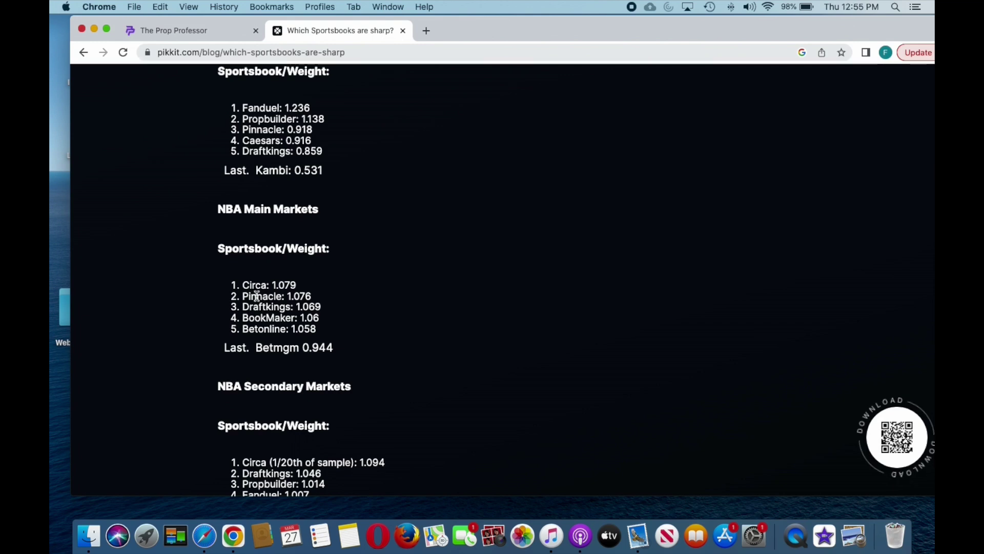
{"action": "scroll", "coordinate": [277, 301], "scroll_direction": "down", "scroll_amount": 3}
{"action": "scroll", "coordinate": [277, 301], "scroll_direction": "down", "scroll_amount": 3}
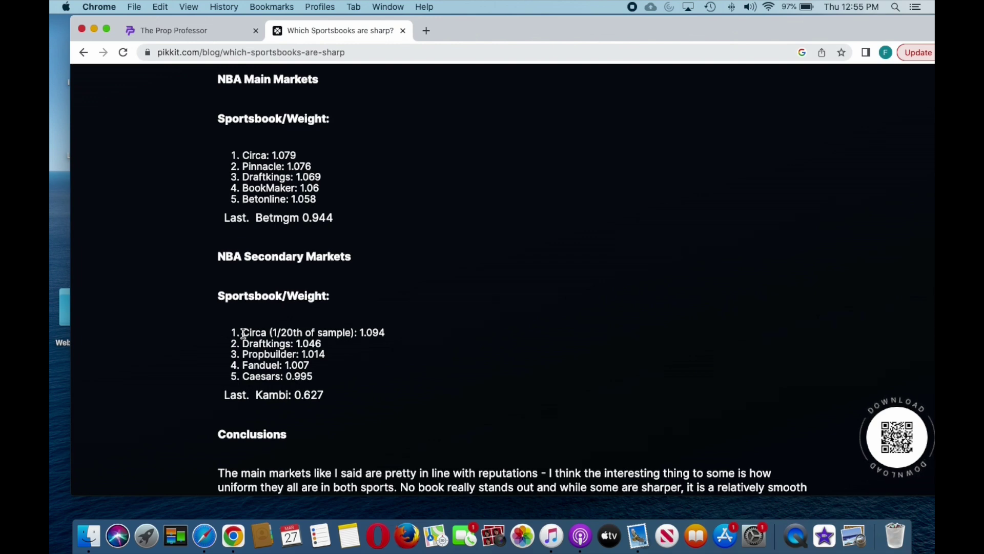
{"action": "scroll", "coordinate": [244, 333], "scroll_direction": "down", "scroll_amount": 3}
{"action": "scroll", "coordinate": [243, 334], "scroll_direction": "down", "scroll_amount": 1}
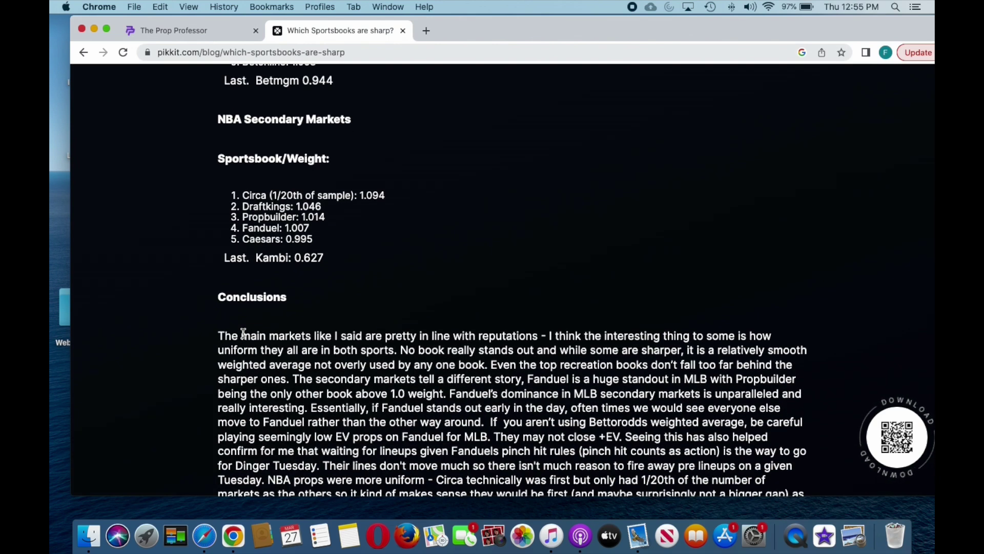
Step: Go back through the article to re-examine the sportsbook weights for MLB Secondary Markets
{"action": "scroll", "coordinate": [244, 333], "scroll_direction": "up", "scroll_amount": 8}
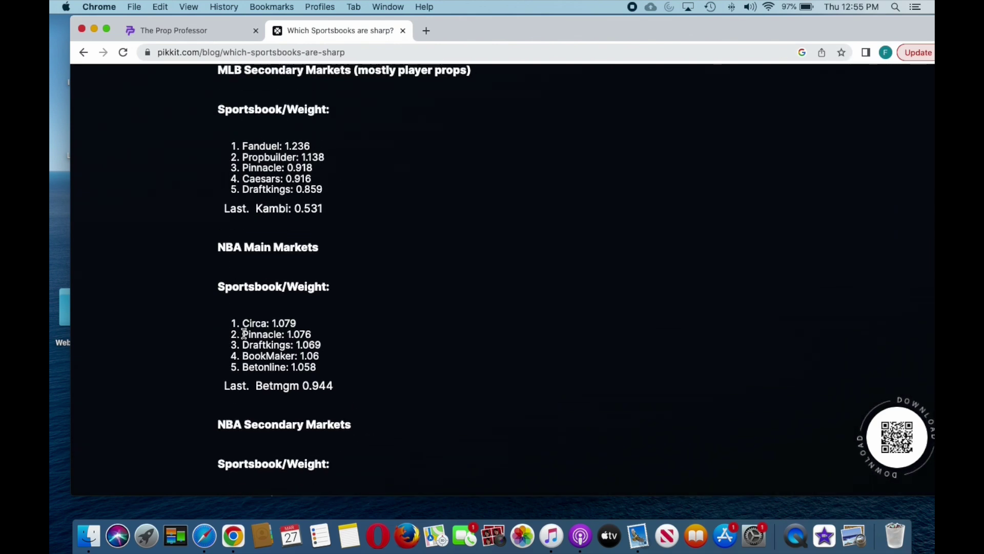
{"action": "scroll", "coordinate": [244, 333], "scroll_direction": "up", "scroll_amount": 4}
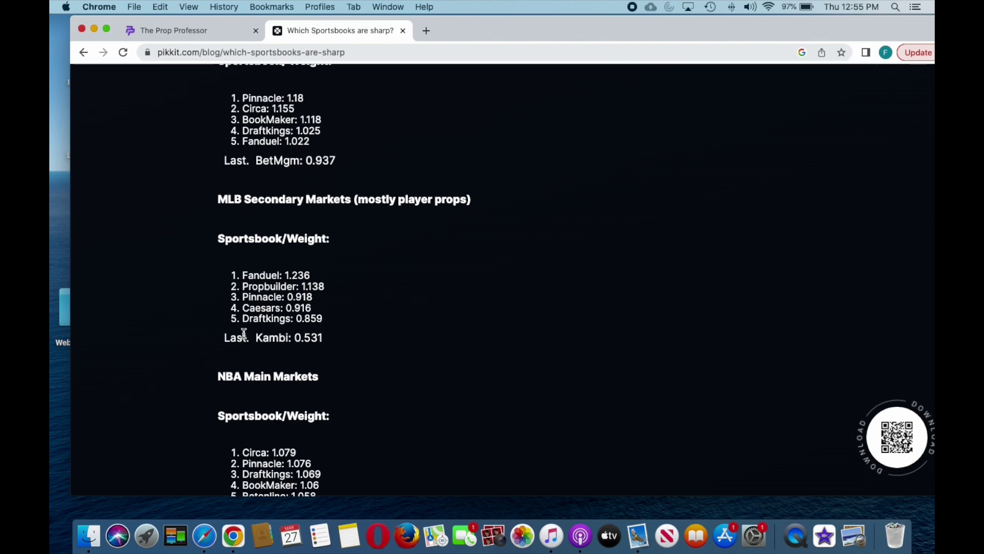
{"action": "scroll", "coordinate": [244, 333], "scroll_direction": "up", "scroll_amount": 1}
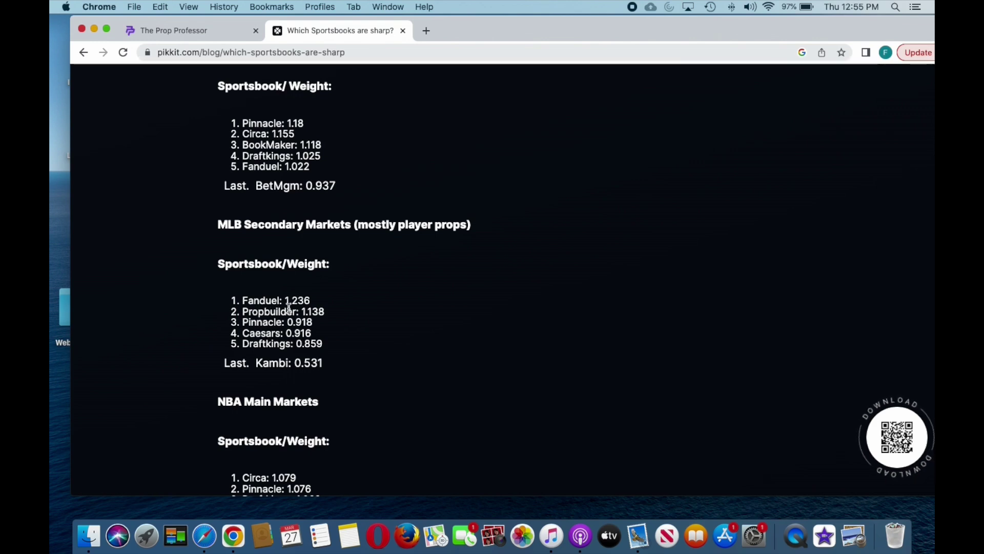
{"action": "scroll", "coordinate": [288, 308], "scroll_direction": "up", "scroll_amount": 1}
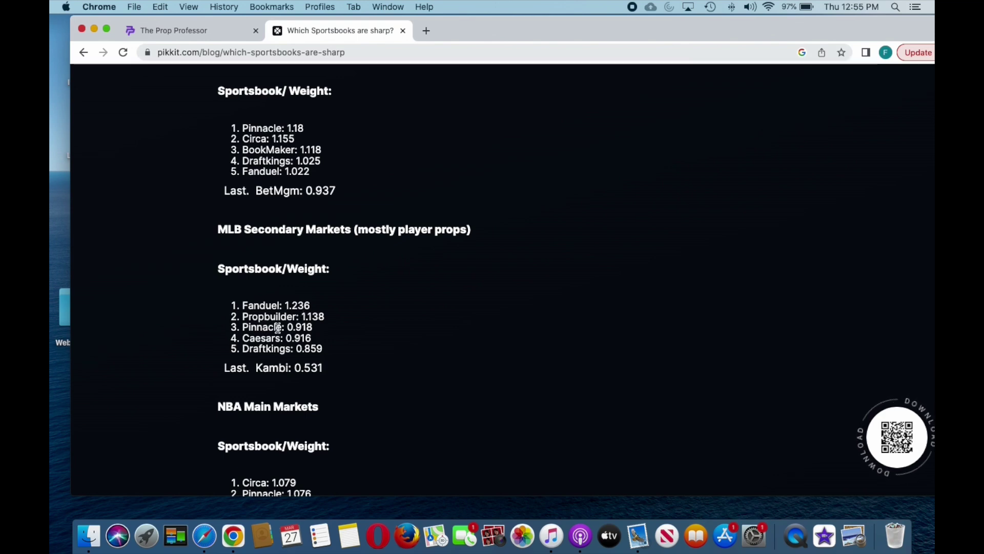
{"action": "scroll", "coordinate": [198, 65], "scroll_direction": "up", "scroll_amount": 5}
Step: Check the Underdog MLB props in The Prop Professor, then return to the beginning of the Pikkit article
{"action": "left_click", "coordinate": [215, 29]}
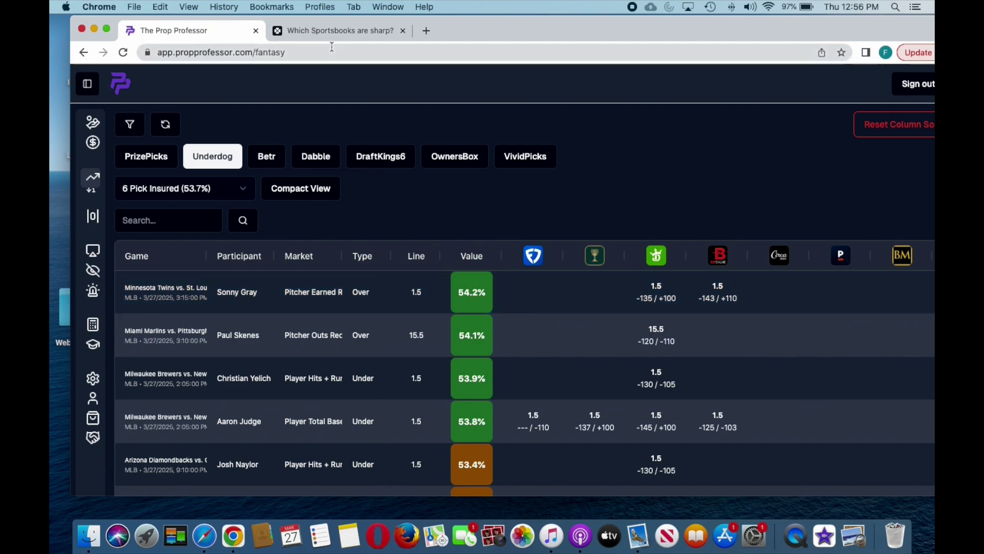
{"action": "left_click", "coordinate": [350, 32]}
{"action": "scroll", "coordinate": [260, 130], "scroll_direction": "up", "scroll_amount": 15}
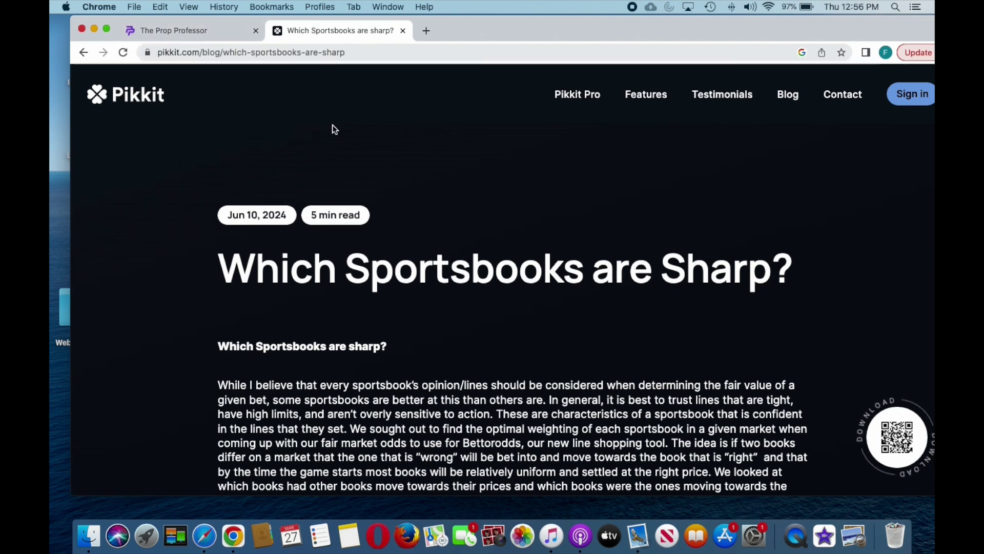
Step: Switch to The Prop Professor, include all leagues in the fantasy optimizer's basic settings, save them and return to the optimizer
{"action": "left_click", "coordinate": [197, 34]}
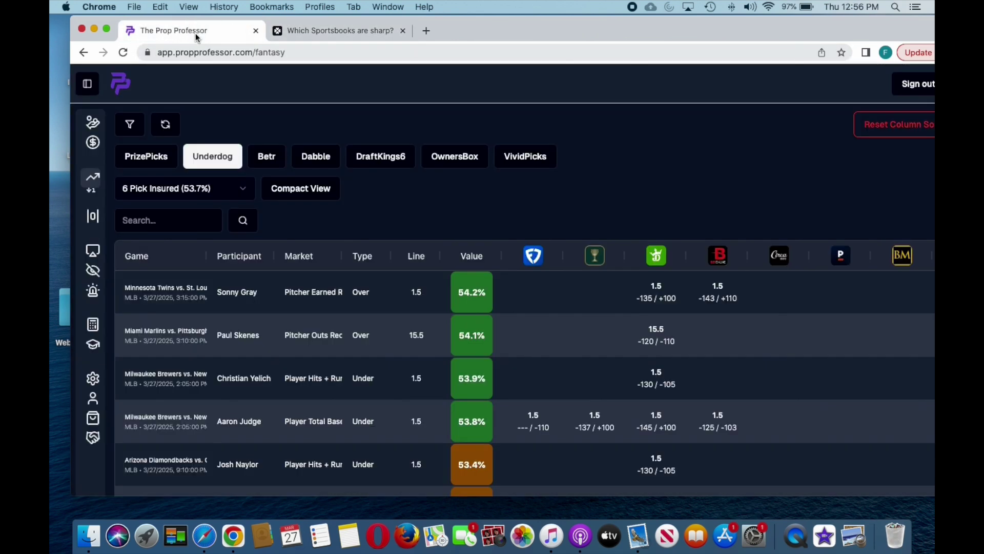
{"action": "left_click", "coordinate": [130, 124]}
{"action": "scroll", "coordinate": [589, 312], "scroll_direction": "down", "scroll_amount": 5}
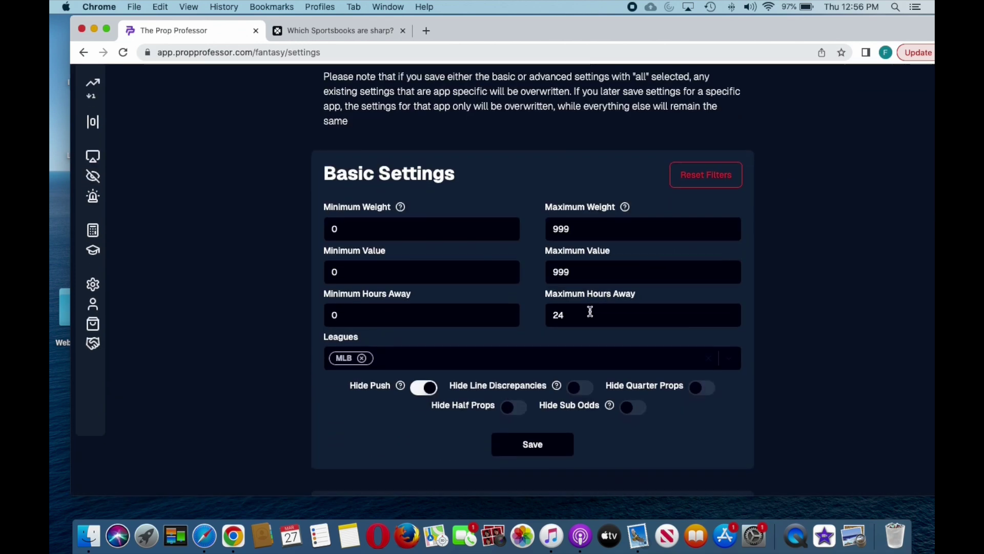
{"action": "left_click", "coordinate": [345, 317]}
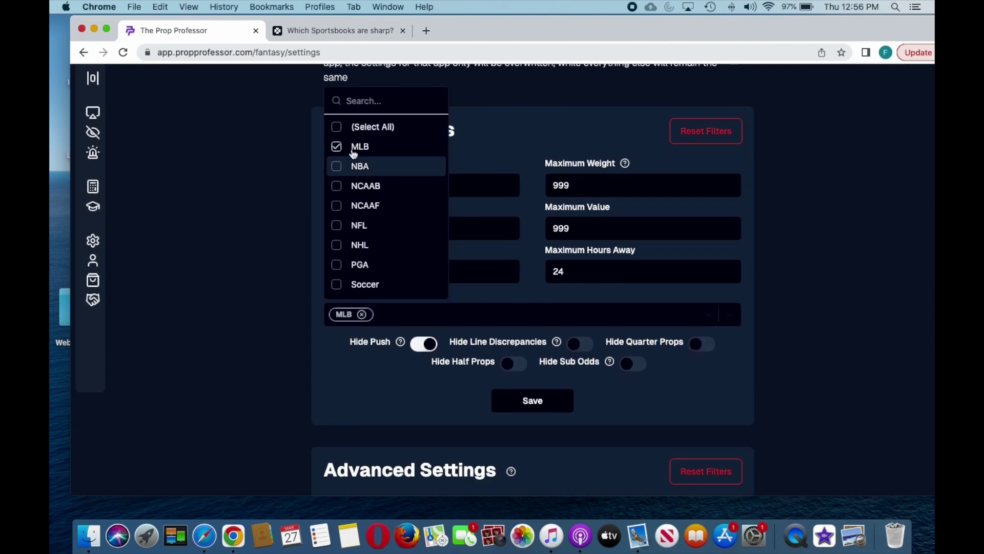
{"action": "left_click", "coordinate": [337, 128]}
{"action": "left_click", "coordinate": [659, 411]}
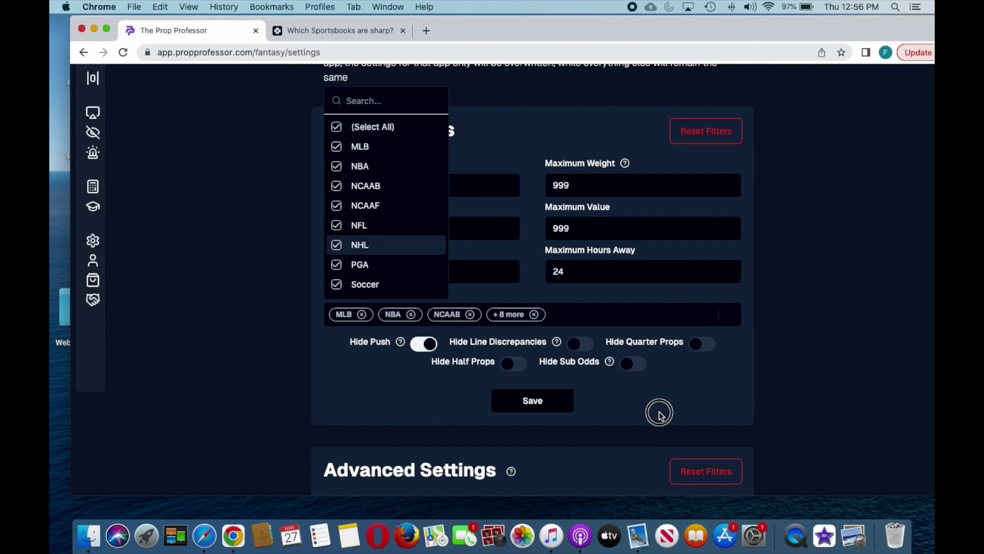
{"action": "left_click", "coordinate": [518, 413]}
{"action": "scroll", "coordinate": [305, 329], "scroll_direction": "up", "scroll_amount": 5}
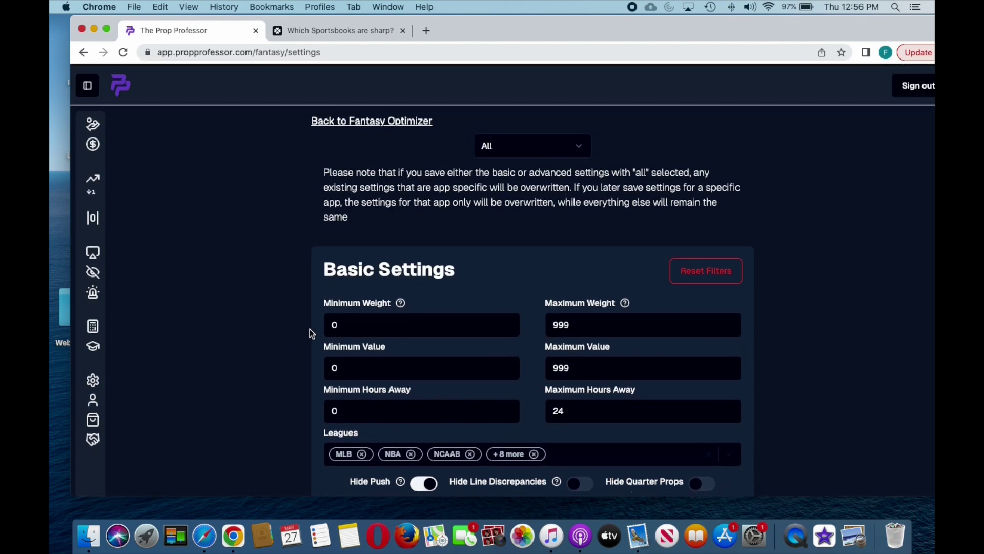
{"action": "left_click", "coordinate": [388, 123]}
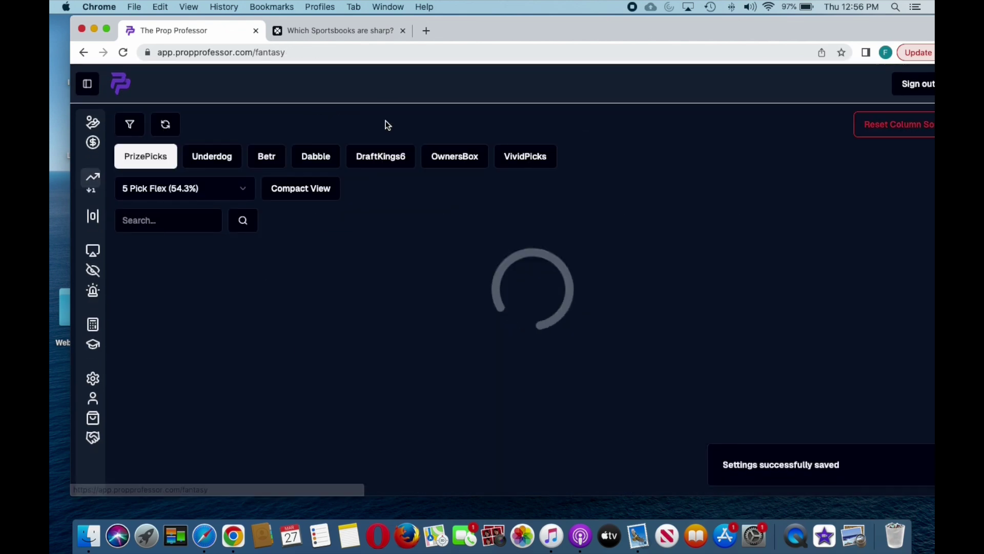
Step: Show the Underdog props for all leagues and look across every sportsbook's odds for the highest-value rows
{"action": "left_click", "coordinate": [200, 162]}
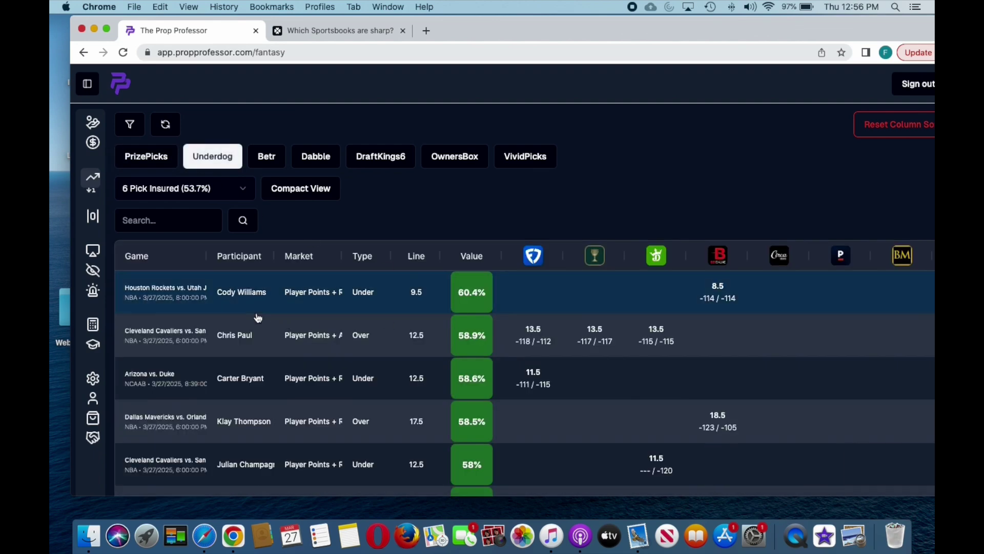
{"action": "scroll", "coordinate": [666, 335], "scroll_direction": "right", "scroll_amount": 3}
{"action": "scroll", "coordinate": [666, 335], "scroll_direction": "right", "scroll_amount": 15}
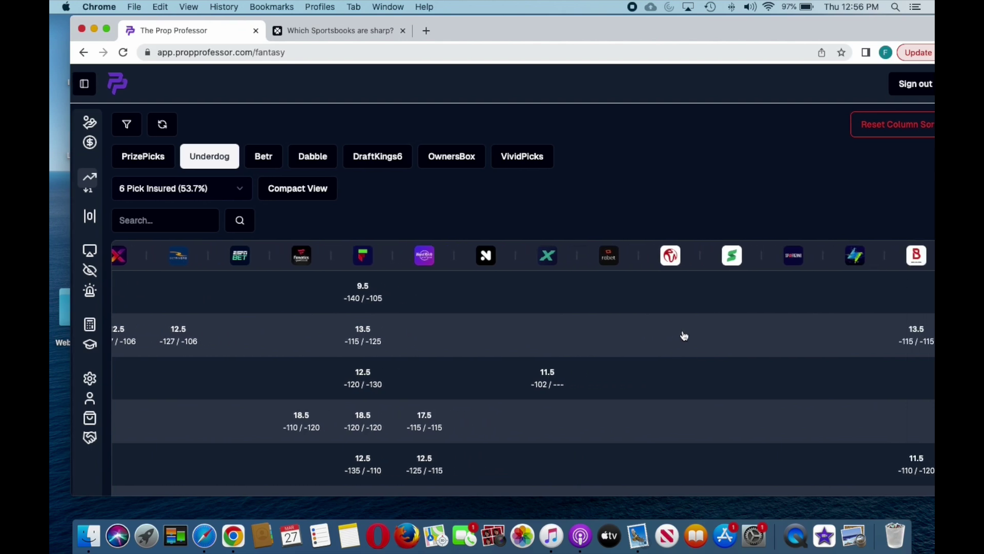
{"action": "scroll", "coordinate": [667, 335], "scroll_direction": "left", "scroll_amount": 15}
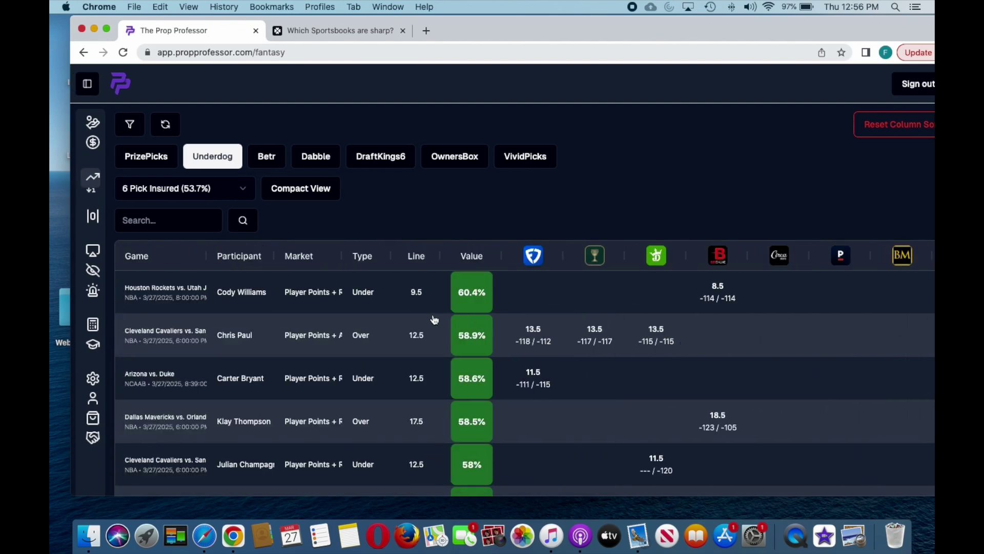
Step: Compare the sportsbook lines and odds with Underdog's lines for the Arizona vs. Duke and Dallas Mavericks player props
{"action": "left_click", "coordinate": [252, 377]}
{"action": "scroll", "coordinate": [251, 376], "scroll_direction": "down", "scroll_amount": 2}
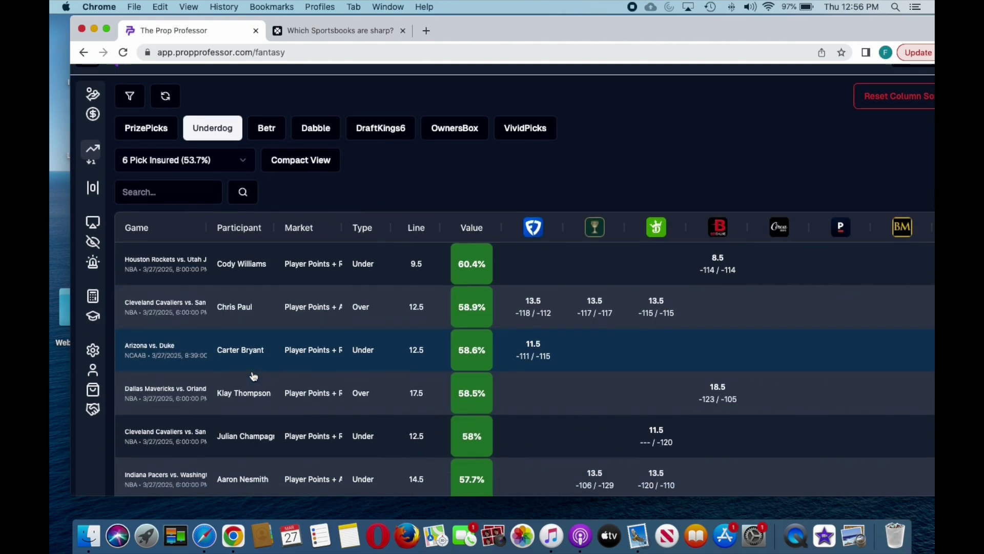
{"action": "scroll", "coordinate": [629, 386], "scroll_direction": "right", "scroll_amount": 5}
{"action": "scroll", "coordinate": [630, 386], "scroll_direction": "right", "scroll_amount": 10}
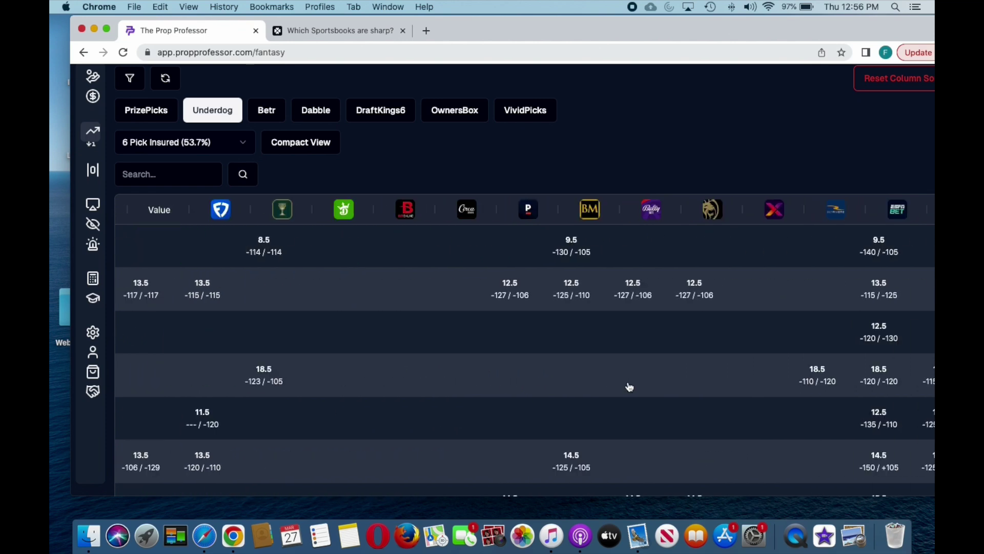
{"action": "scroll", "coordinate": [632, 386], "scroll_direction": "left", "scroll_amount": 12}
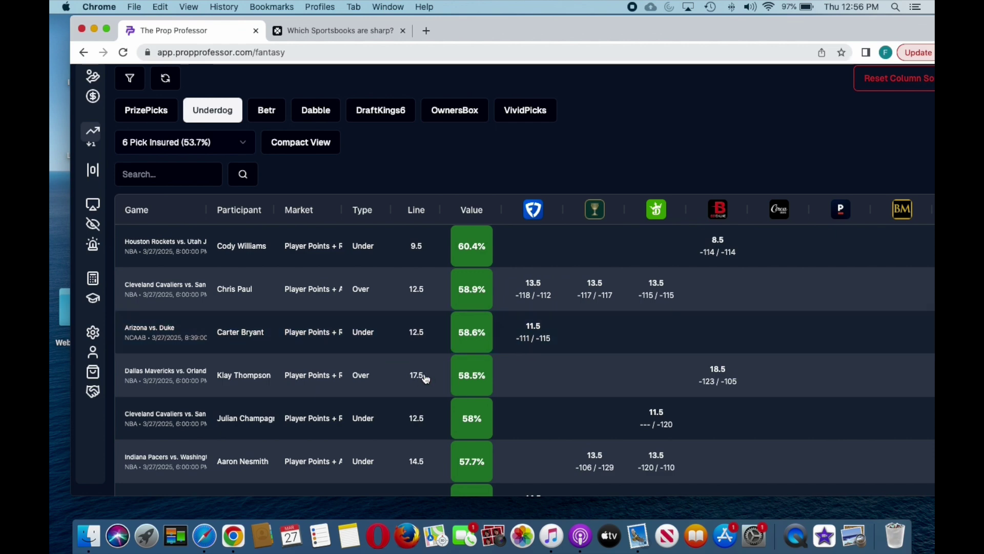
{"action": "scroll", "coordinate": [696, 382], "scroll_direction": "right", "scroll_amount": 3}
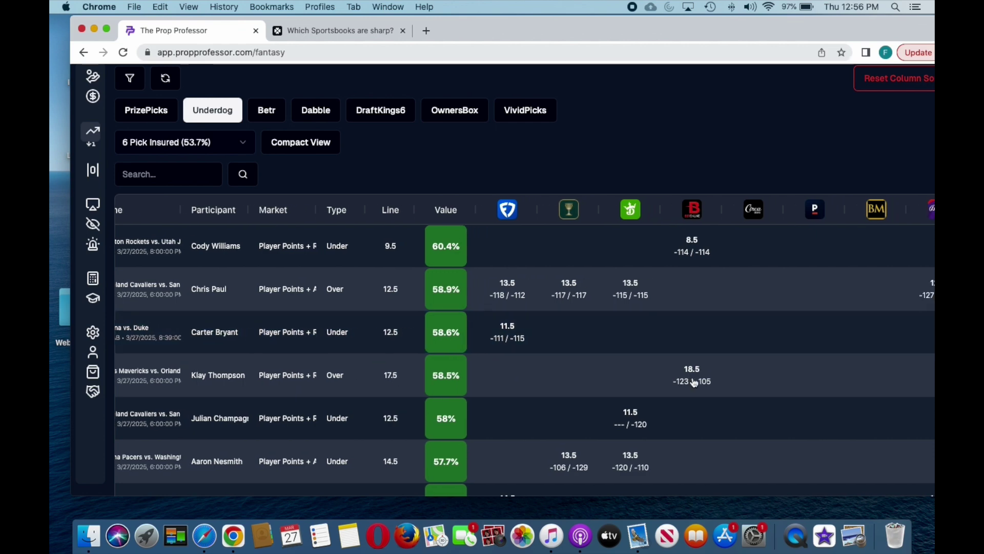
{"action": "left_click", "coordinate": [527, 355]}
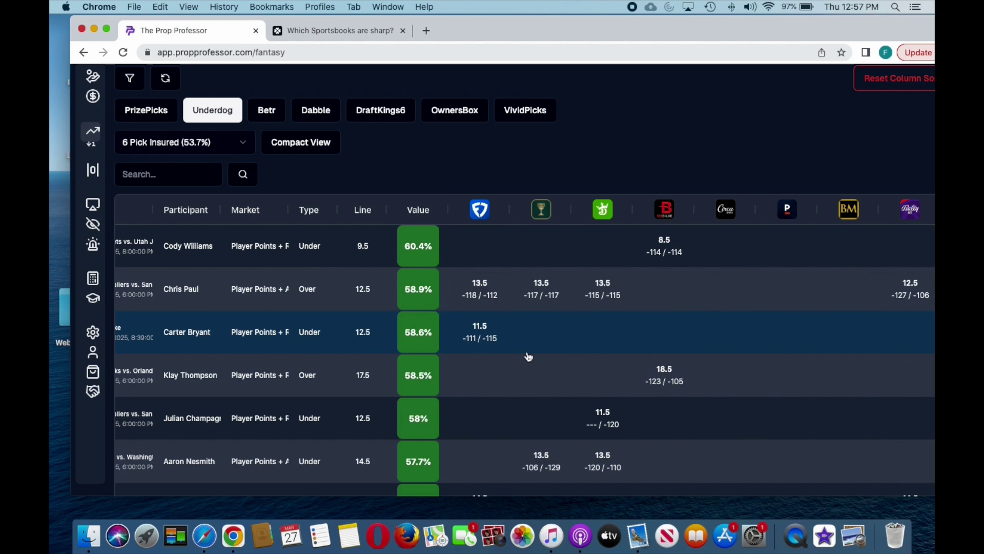
{"action": "scroll", "coordinate": [527, 356], "scroll_direction": "left", "scroll_amount": 3}
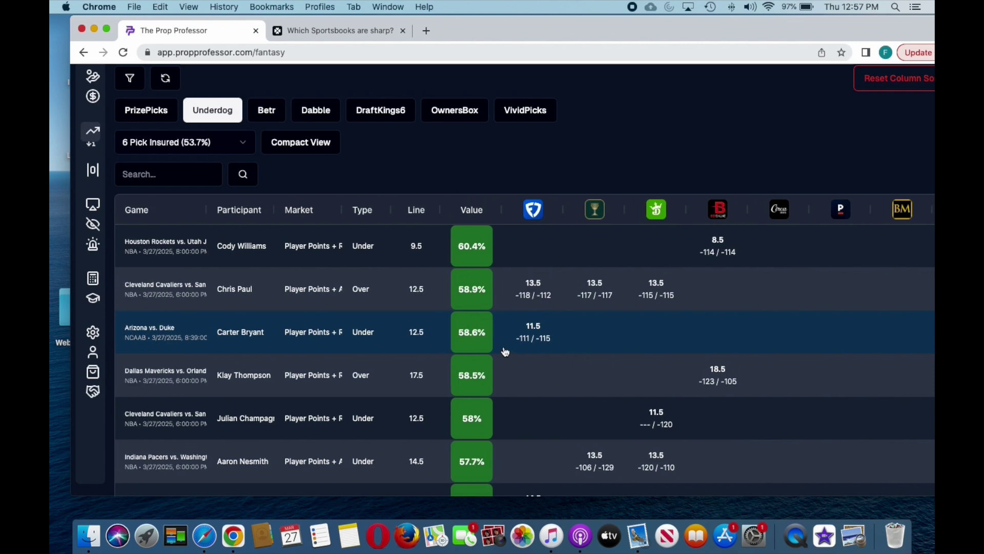